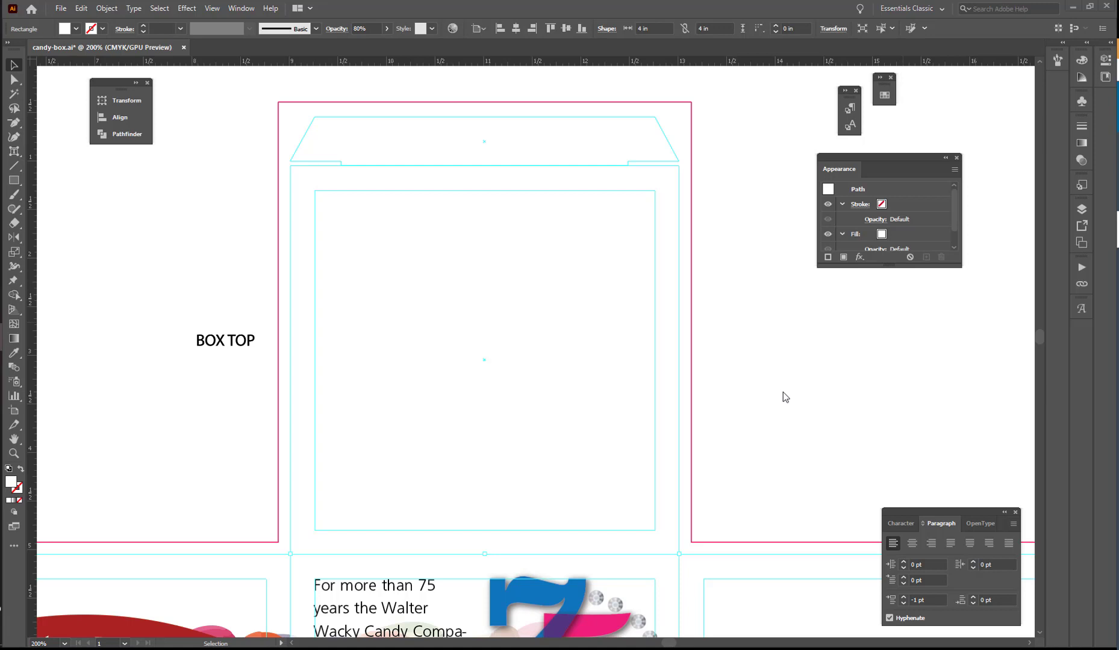
Lock the side 2 and side 3 layers in the Layers panel.
left_click(1082, 209)
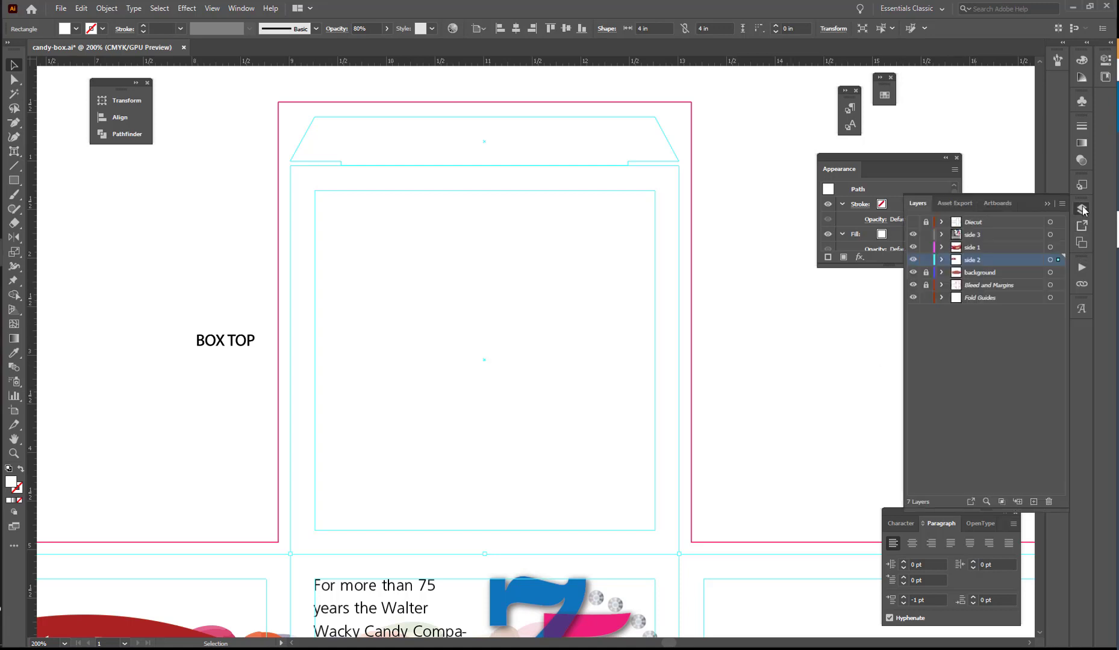
left_click(926, 259)
left_click(926, 235)
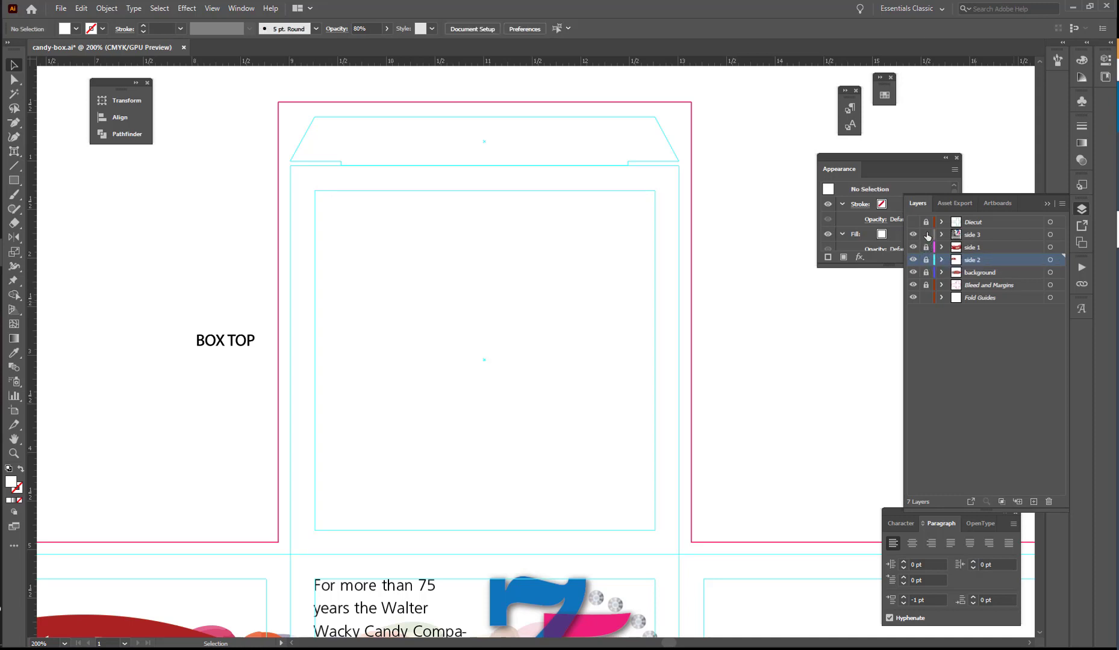
Add a new layer named Box Top and move it directly below Diecut.
left_click(1029, 503)
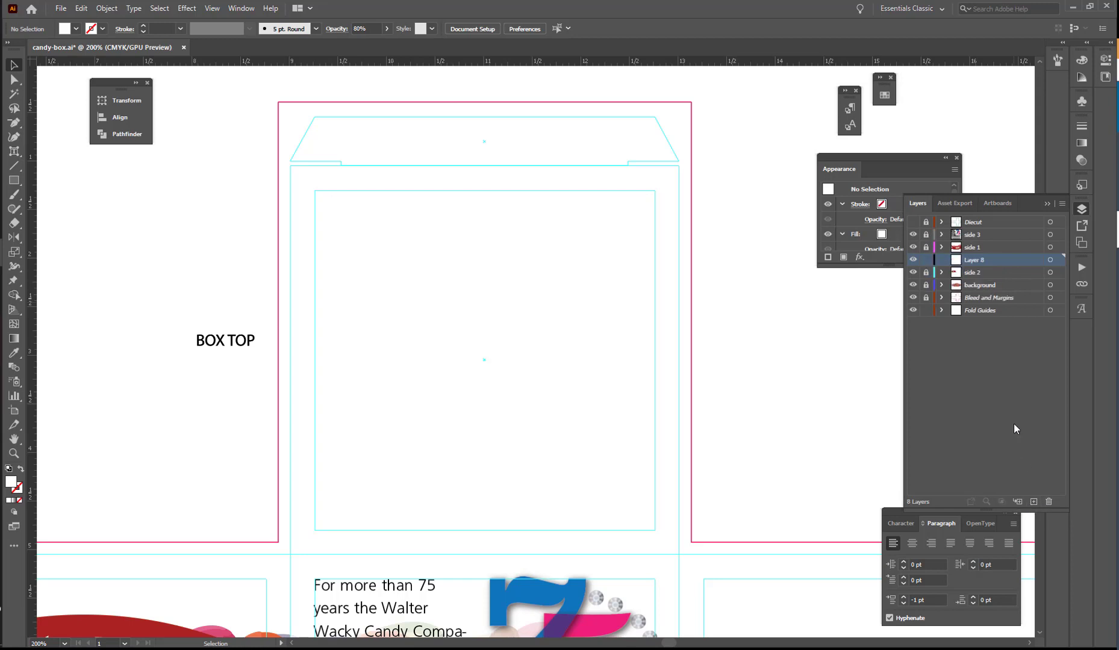
double_click(981, 260)
type("Box Top")
key("Return")
left_click_drag(972, 258, 982, 232)
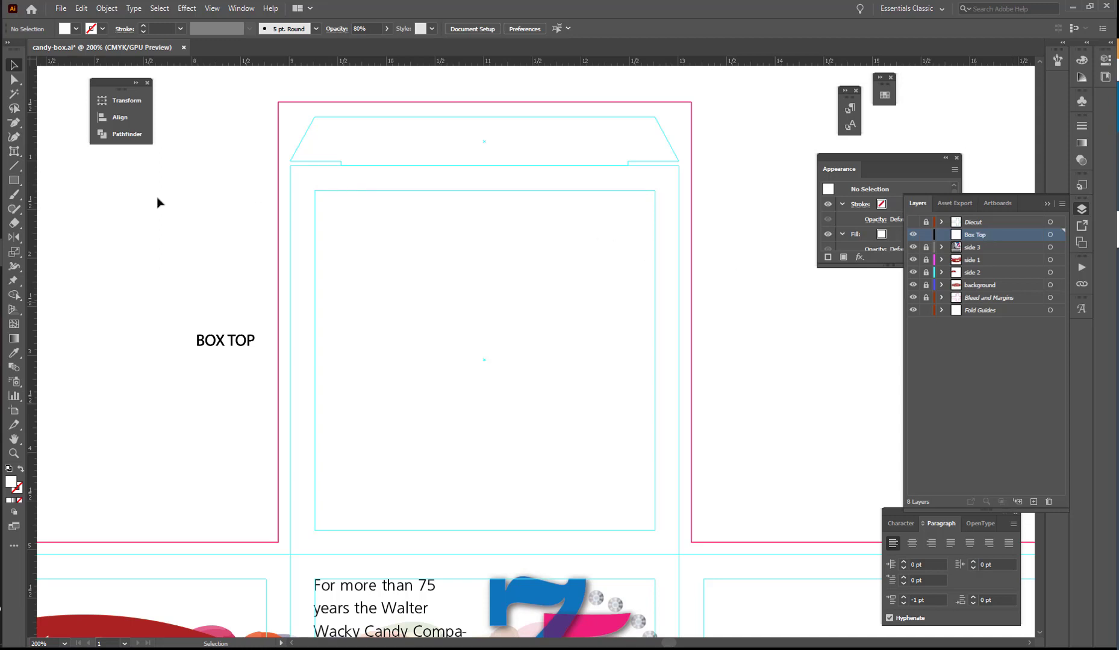
Type 'alter' and 'Wacky' on two lines inside the box top, then select both lines.
left_click(14, 152)
left_click(60, 151)
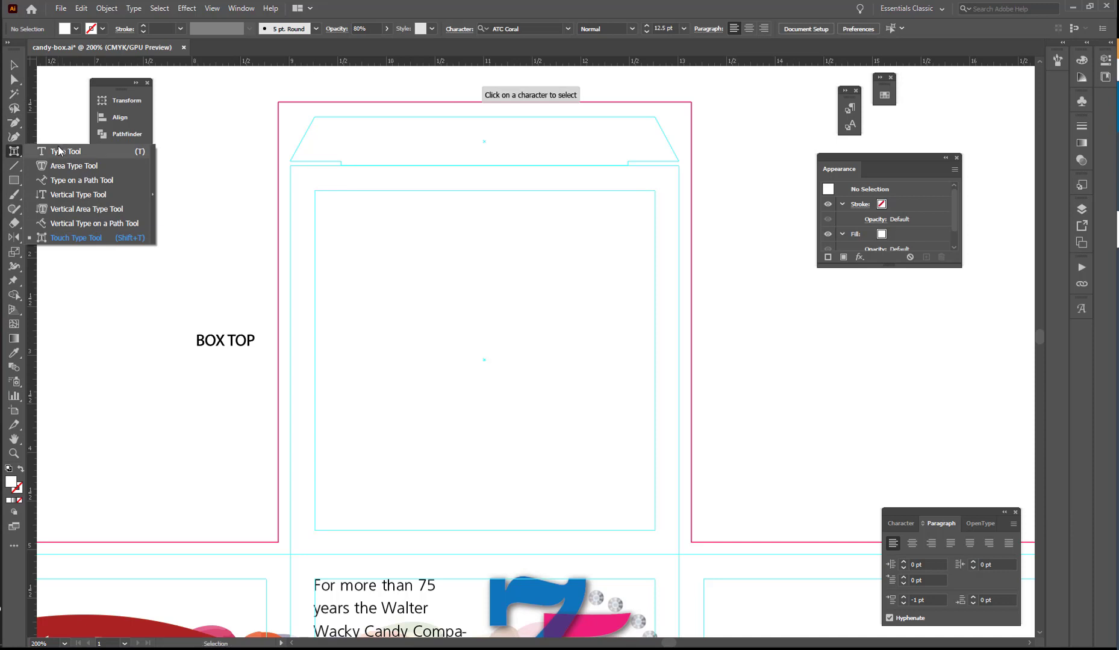
left_click(415, 259)
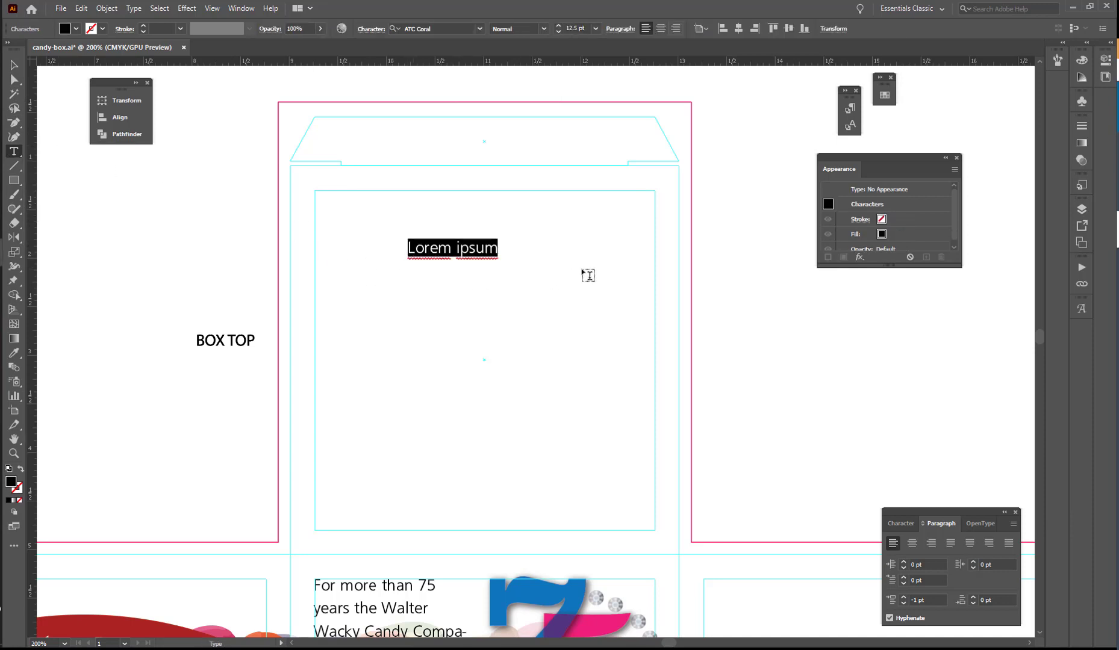
type("alter")
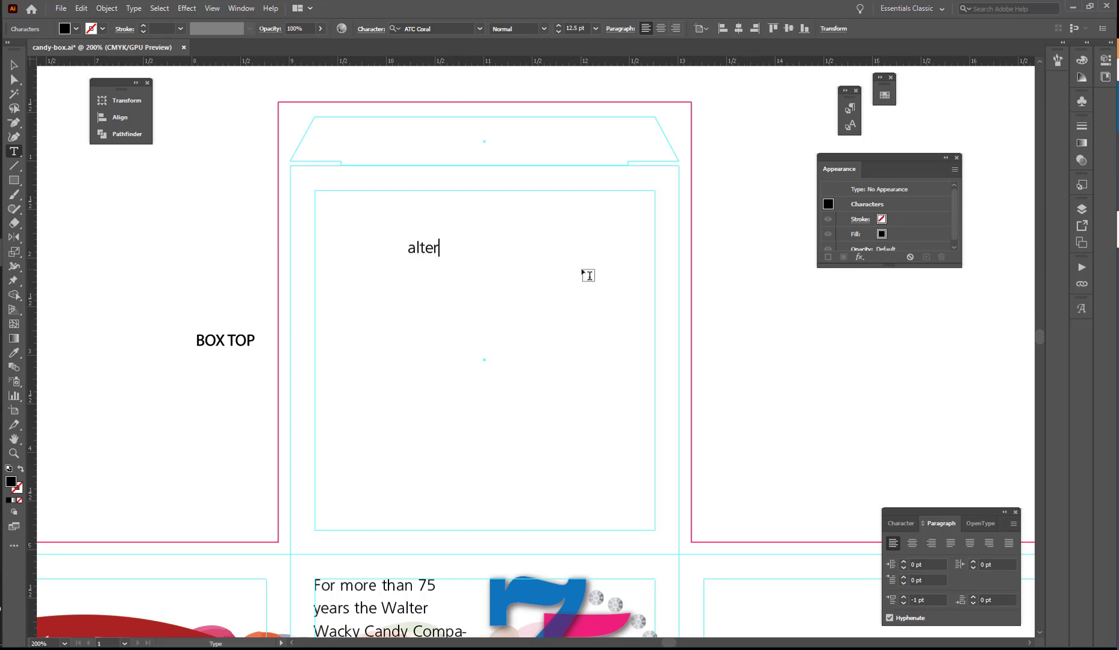
key("Return")
type("Wacky")
left_click_drag(411, 253, 453, 269)
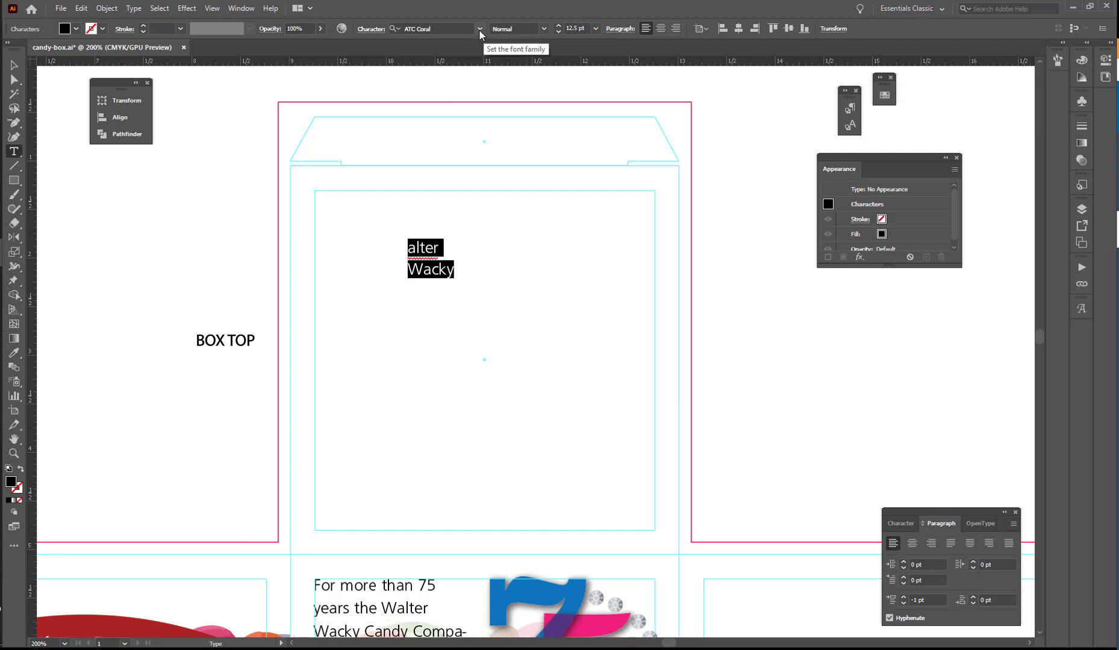
Set the selected text to ATC Pyrite Heavy at 56 pt.
left_click(439, 30)
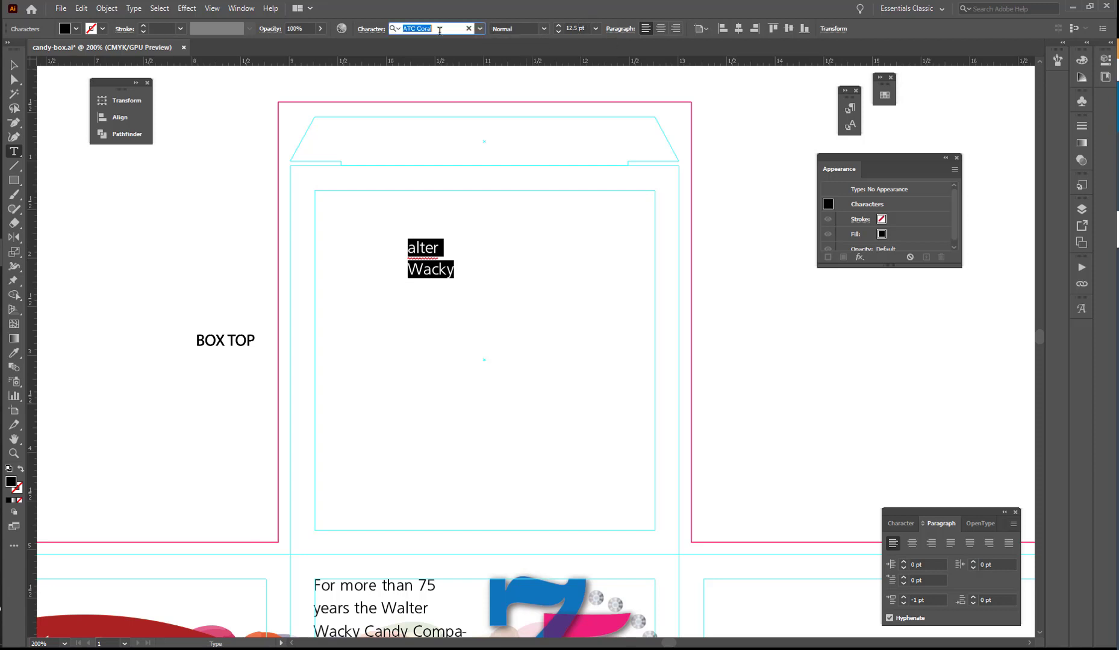
left_click(434, 27)
key("BackSpace")
key("BackSpace")
key("BackSpace")
key("BackSpace")
key("BackSpace")
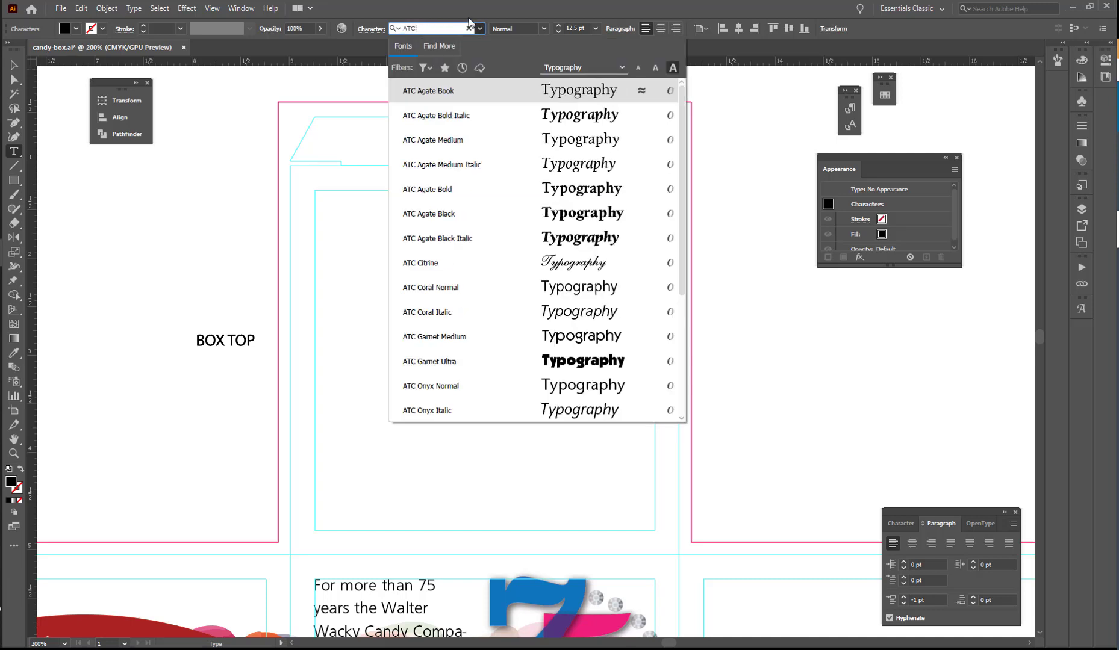
scroll(655, 348, "down", 4)
left_click(644, 395)
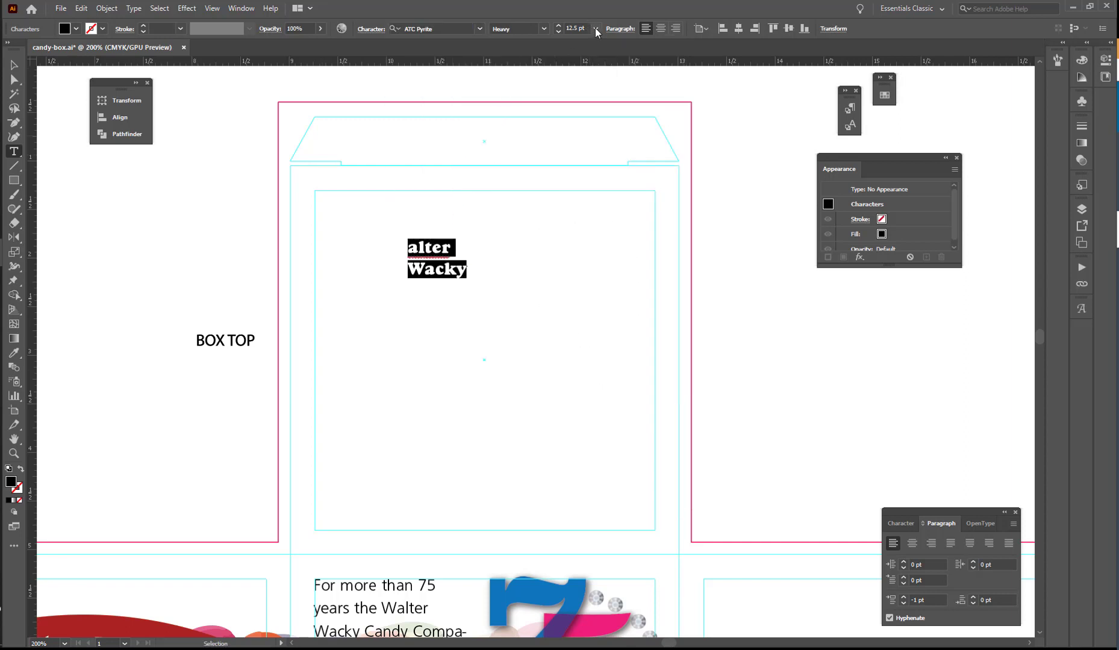
left_click(574, 28)
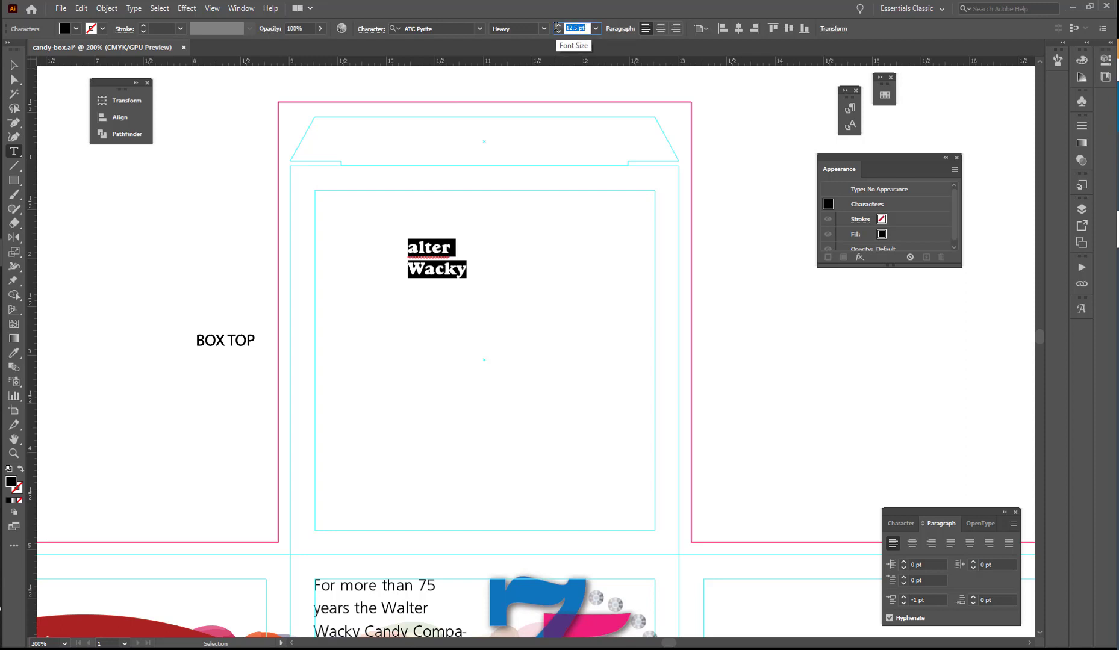
type("56")
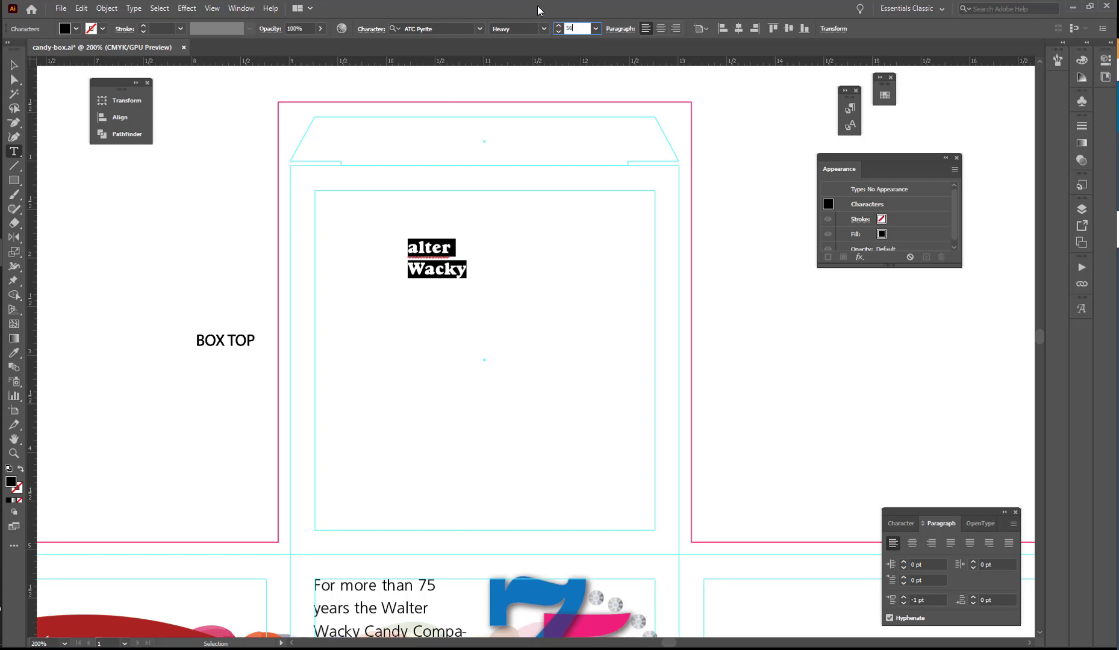
key("Return")
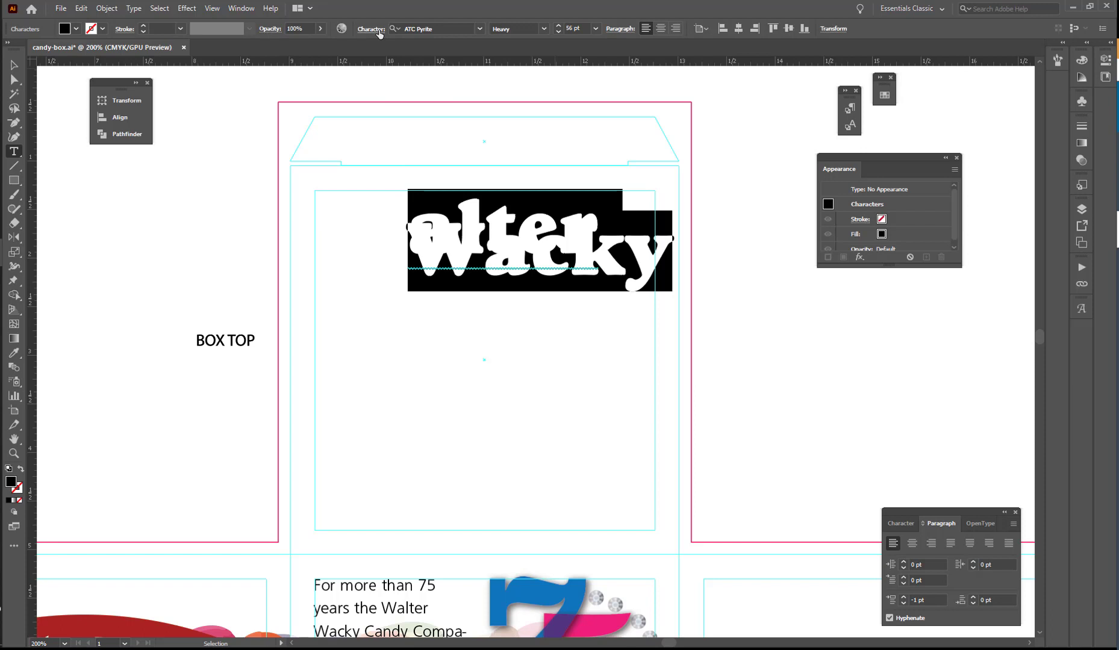
Give the text 48 pt leading and right alignment.
left_click(376, 29)
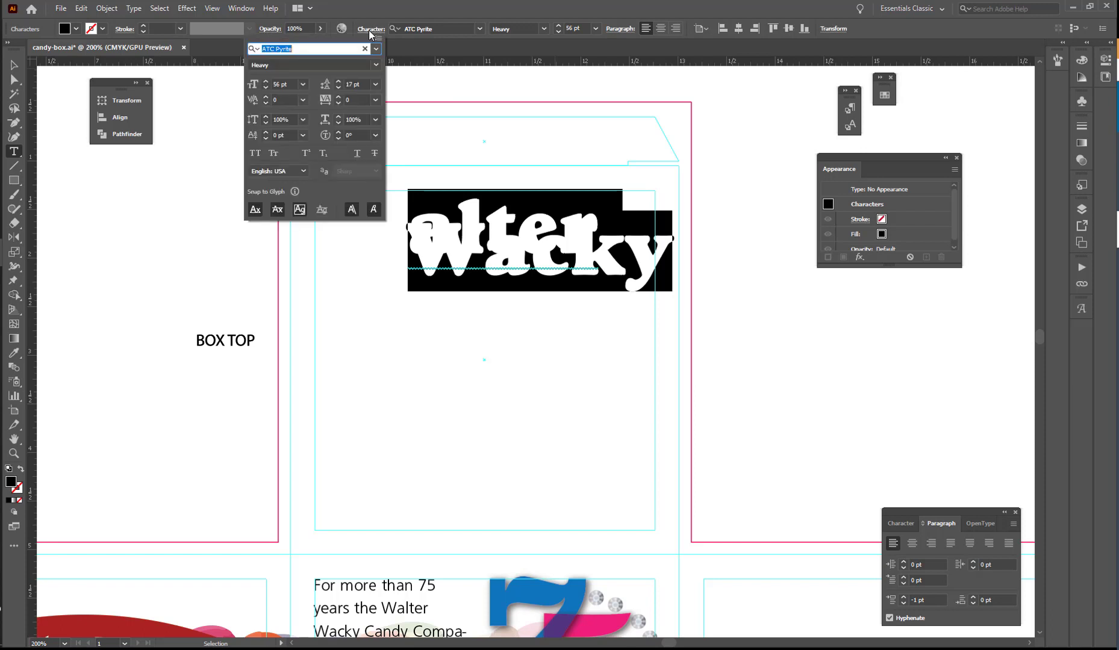
left_click(364, 84)
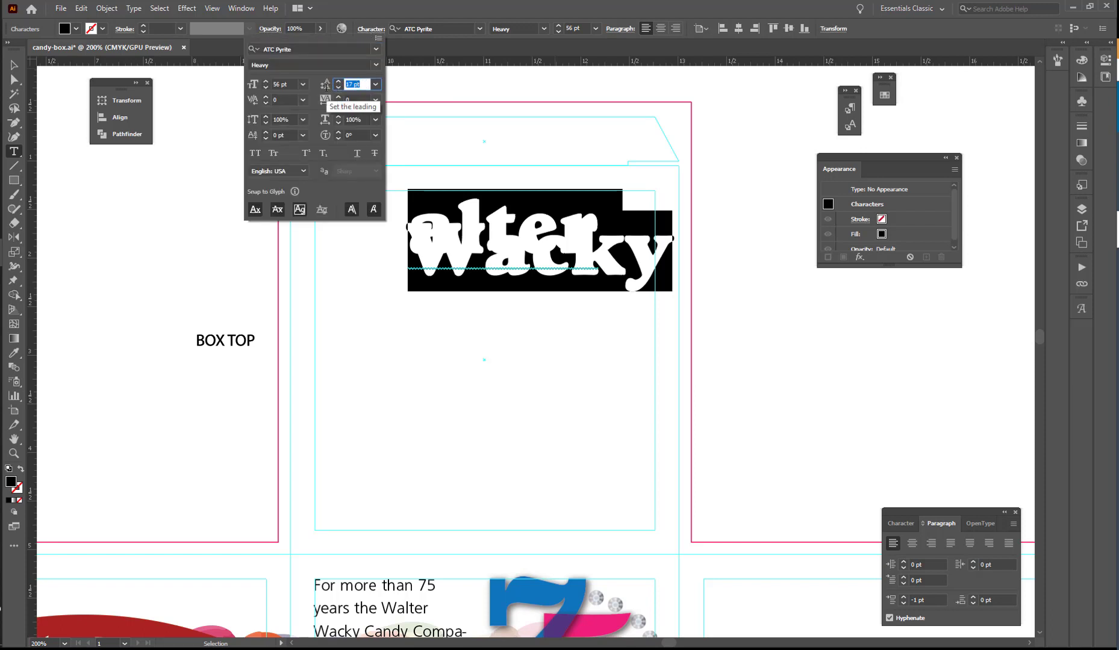
type("48")
key("Return")
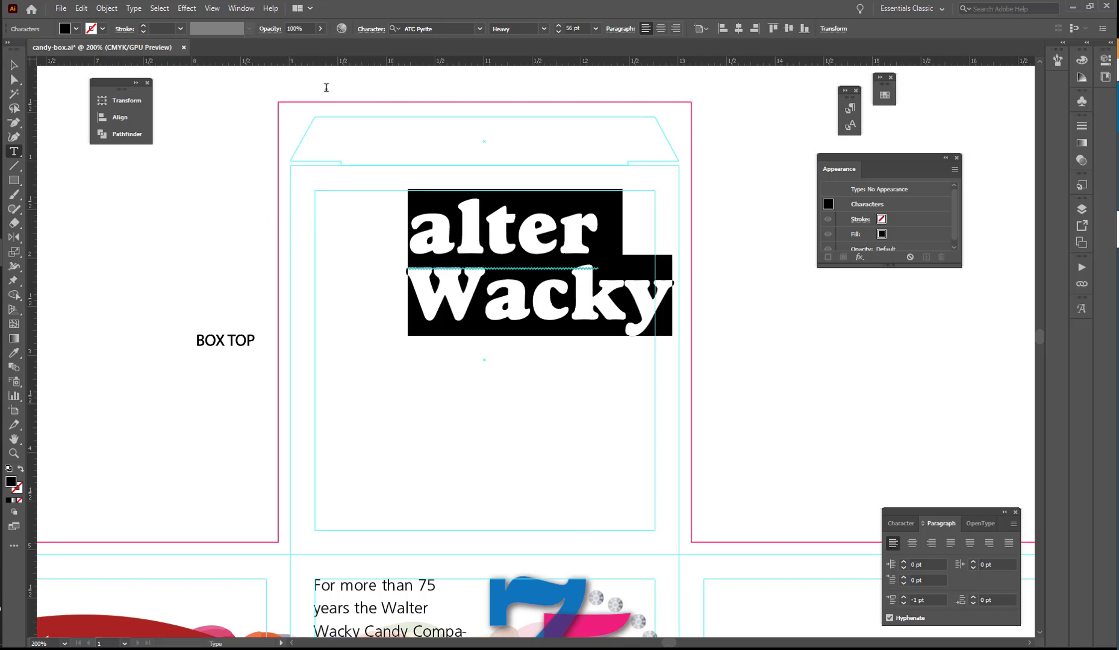
left_click(676, 28)
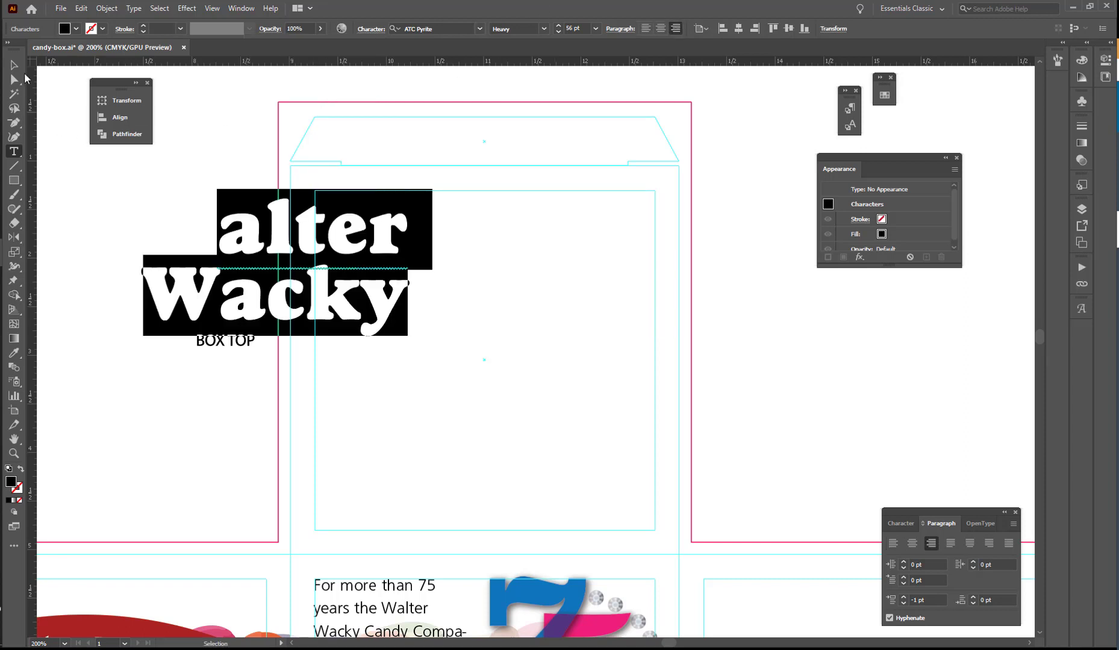
Drag the 'alter Wacky' text block from the left edge to the centre of the box top panel.
left_click(15, 66)
left_click_drag(291, 237, 493, 265)
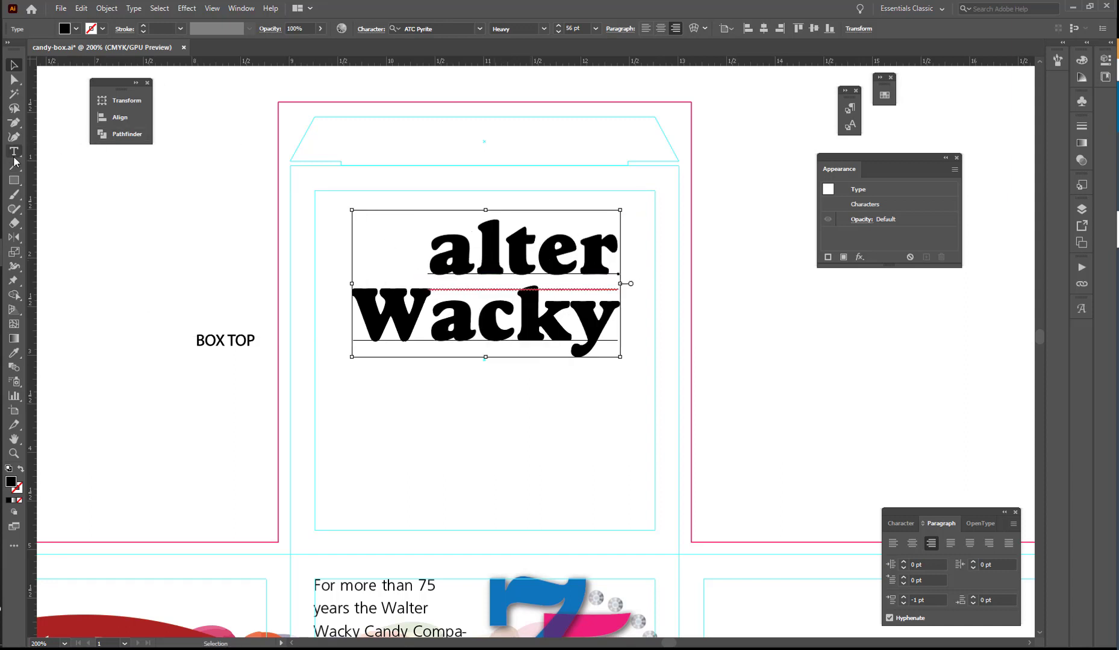
Drop the W of Wacky to a -9.33 pt baseline shift with the Touch Type Tool.
left_click_drag(14, 156, 59, 241)
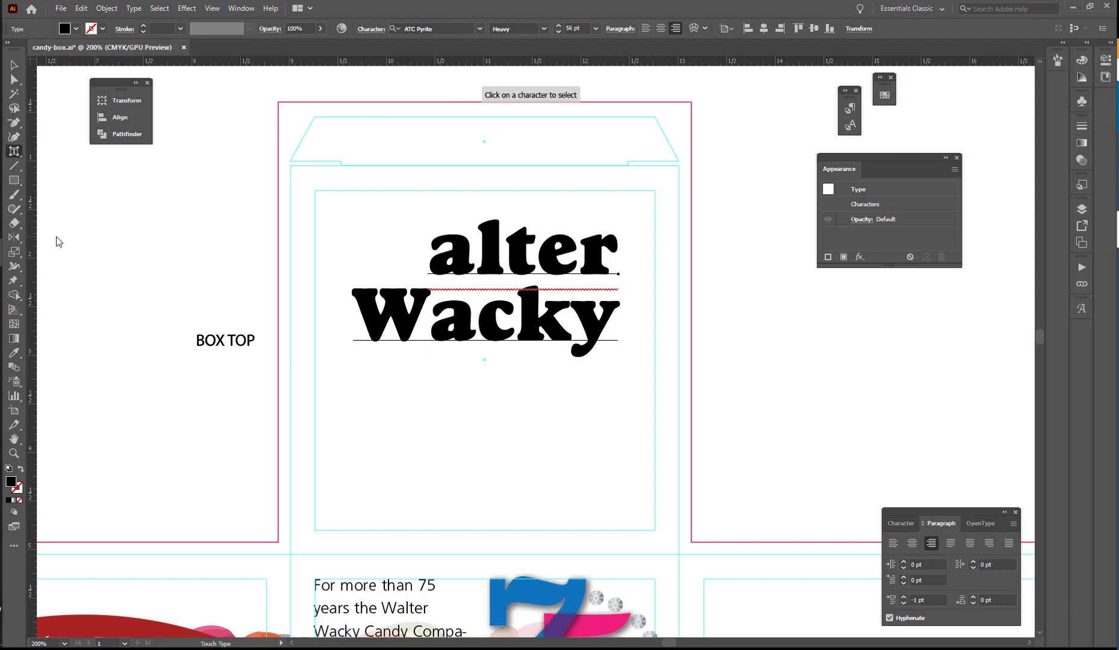
left_click(15, 547)
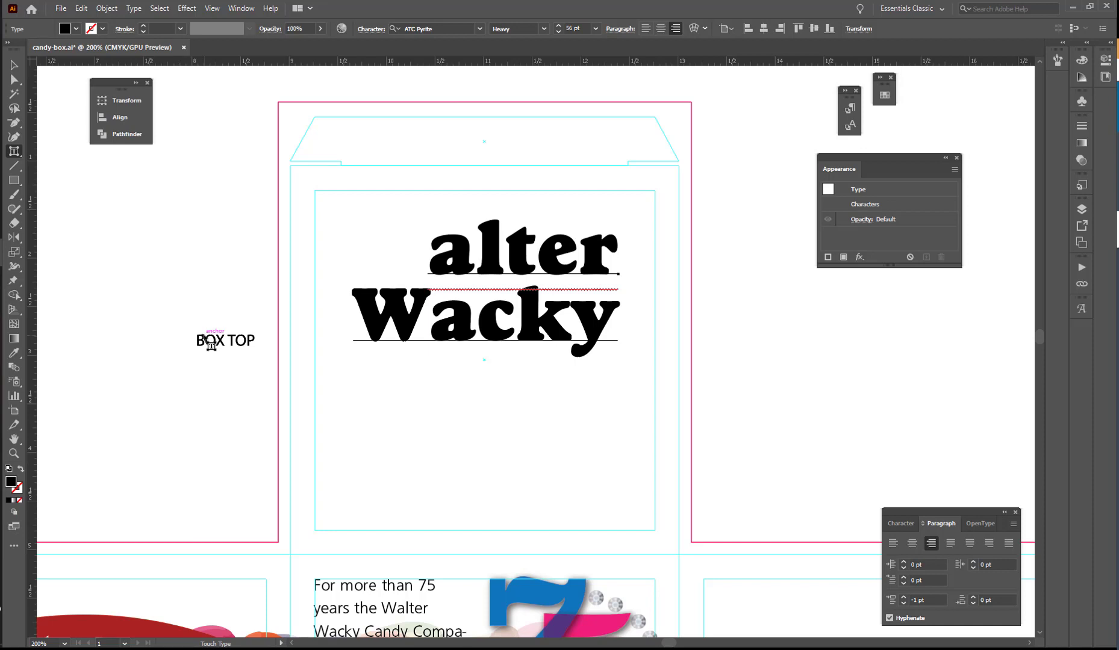
left_click(392, 313)
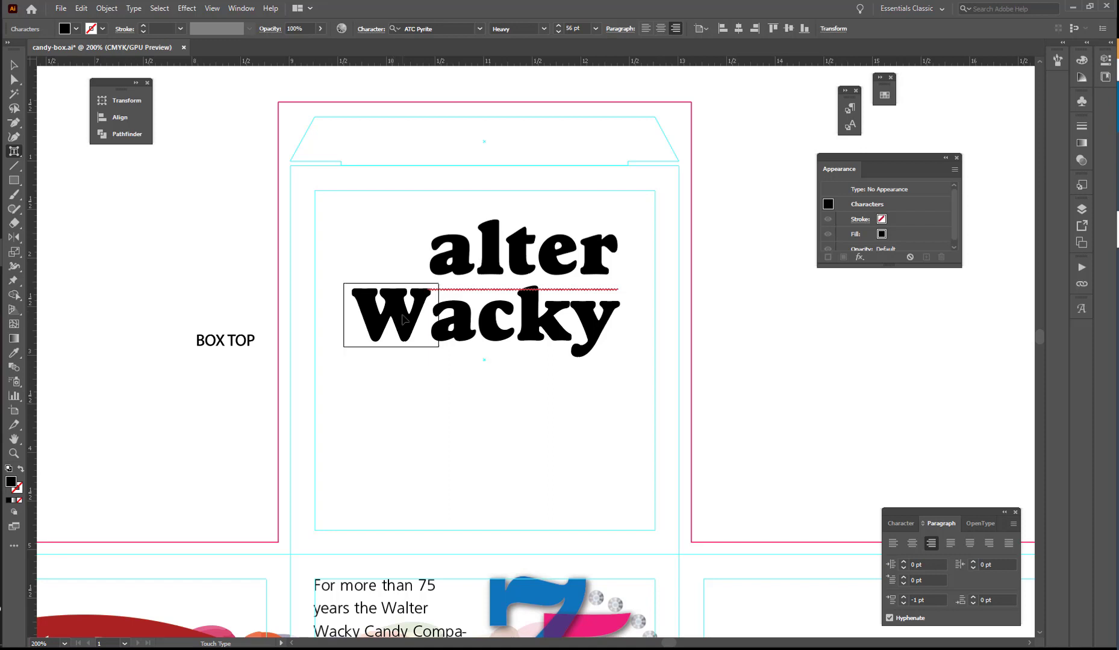
left_click_drag(402, 319, 402, 332)
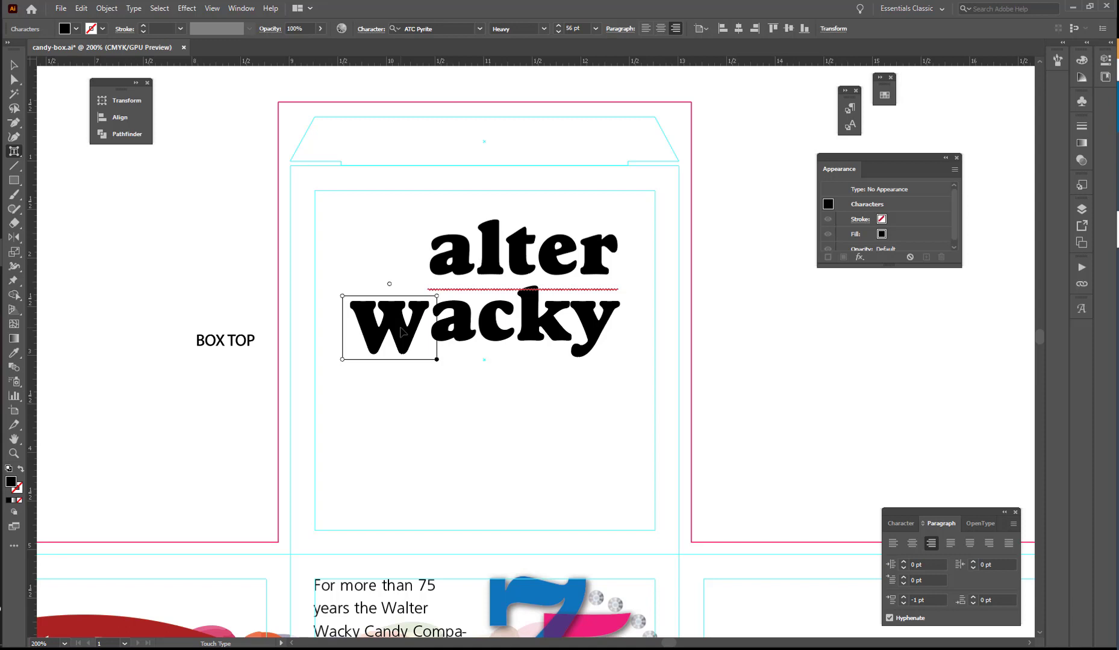
scroll(402, 332, "down", 1)
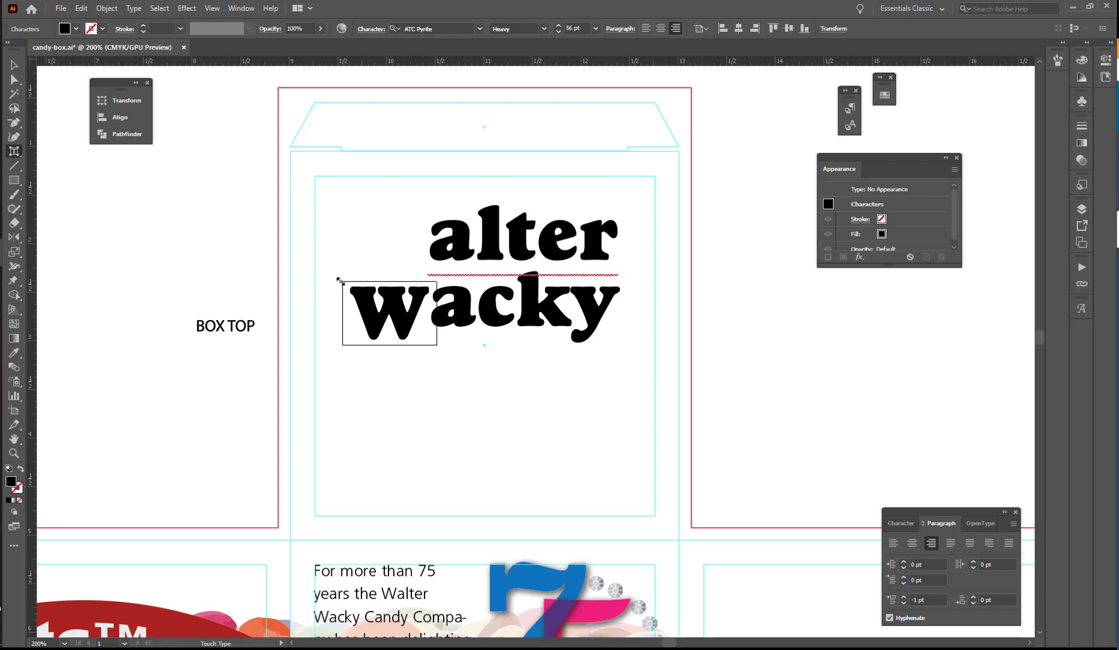
Scale the W up to span both lines, then adjust its width to sit left of 'alter' and 'acky'.
left_click_drag(339, 280, 191, 120)
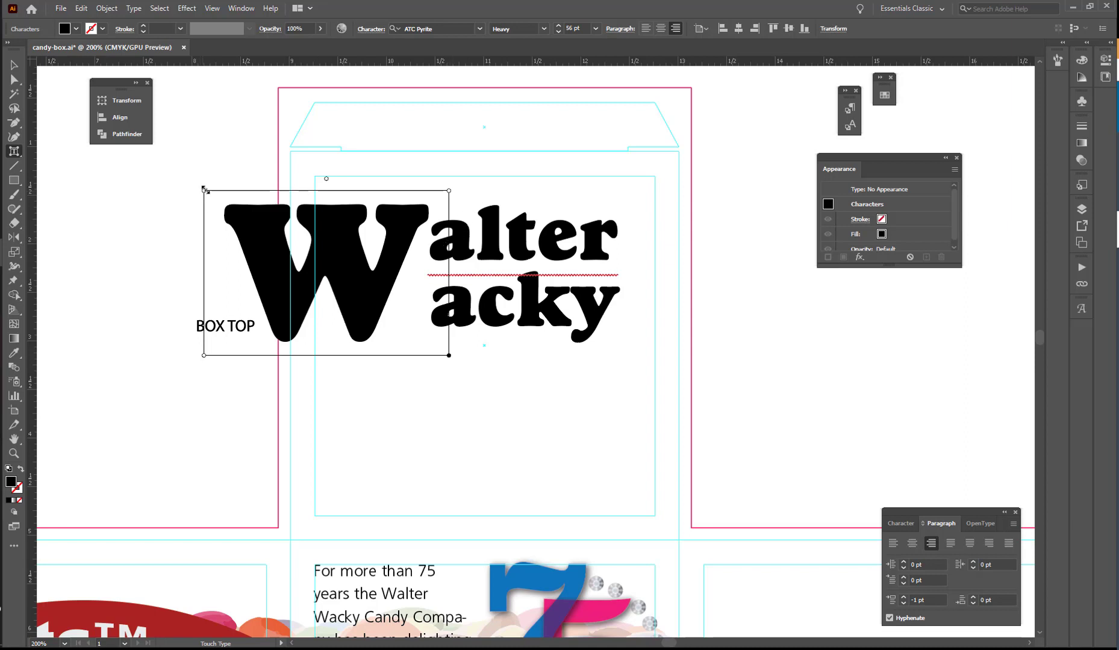
mouse_move(201, 189)
left_mouse_down()
mouse_move(189, 174)
mouse_move(196, 185)
left_mouse_up()
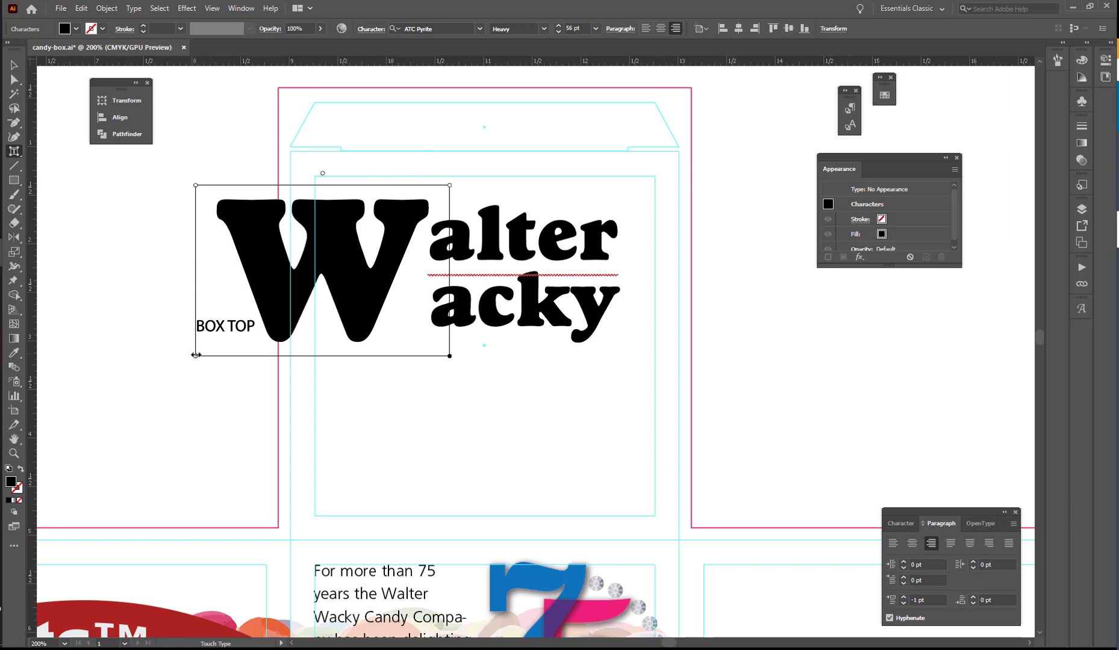
left_click_drag(195, 355, 267, 356)
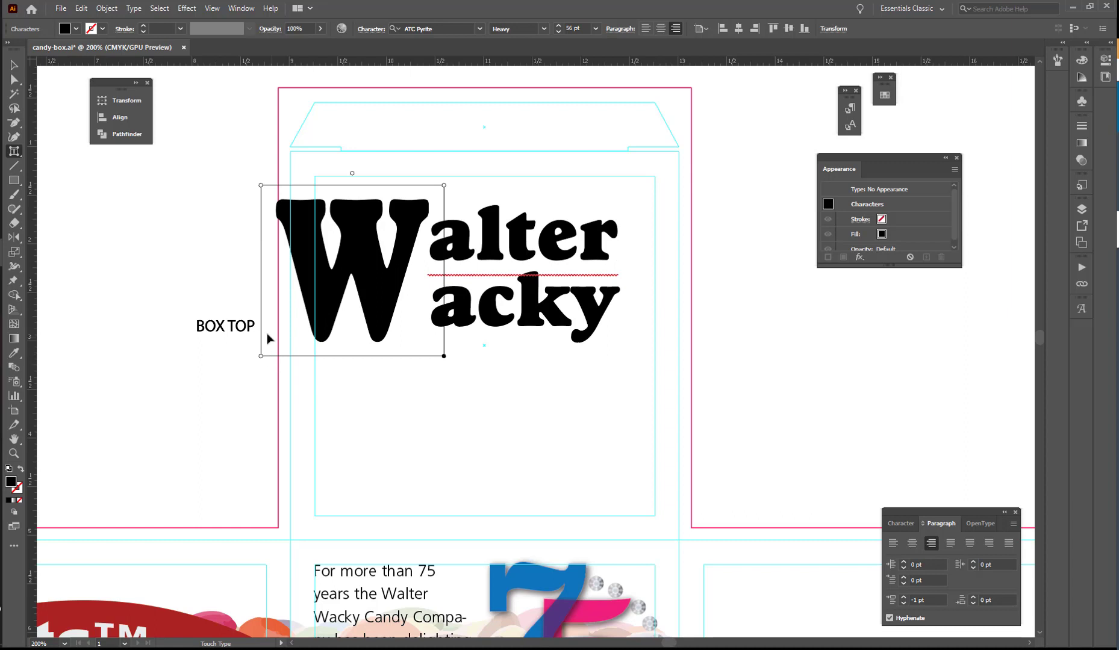
Place the Type caret between the giant W and 'acky'.
left_click(18, 149)
left_click_drag(18, 150, 54, 152)
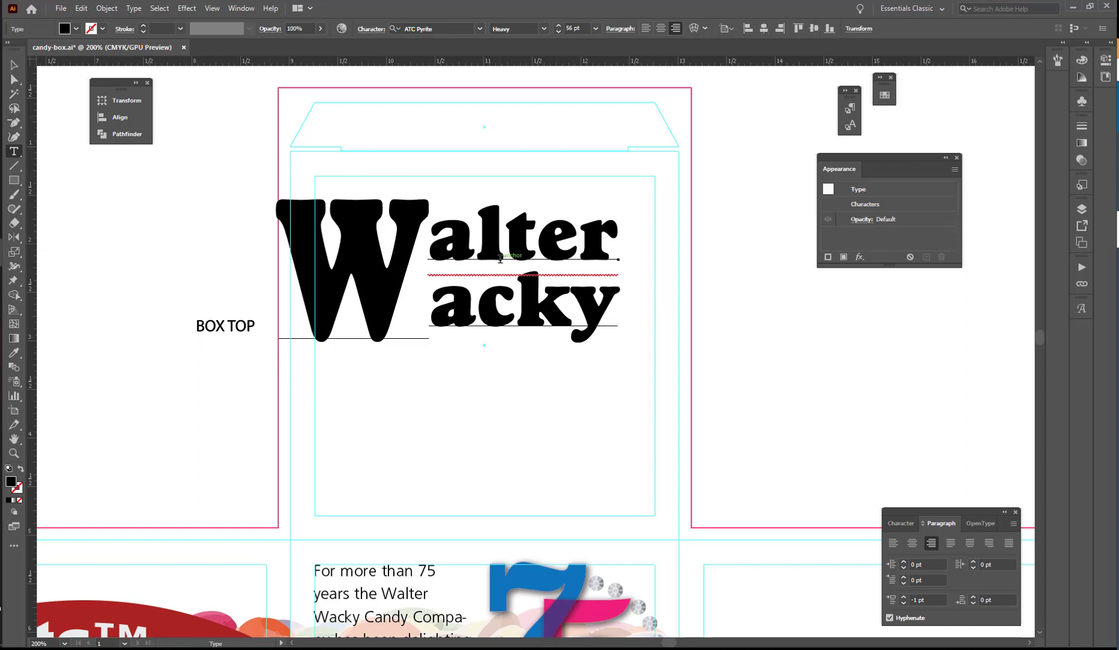
left_click(431, 320)
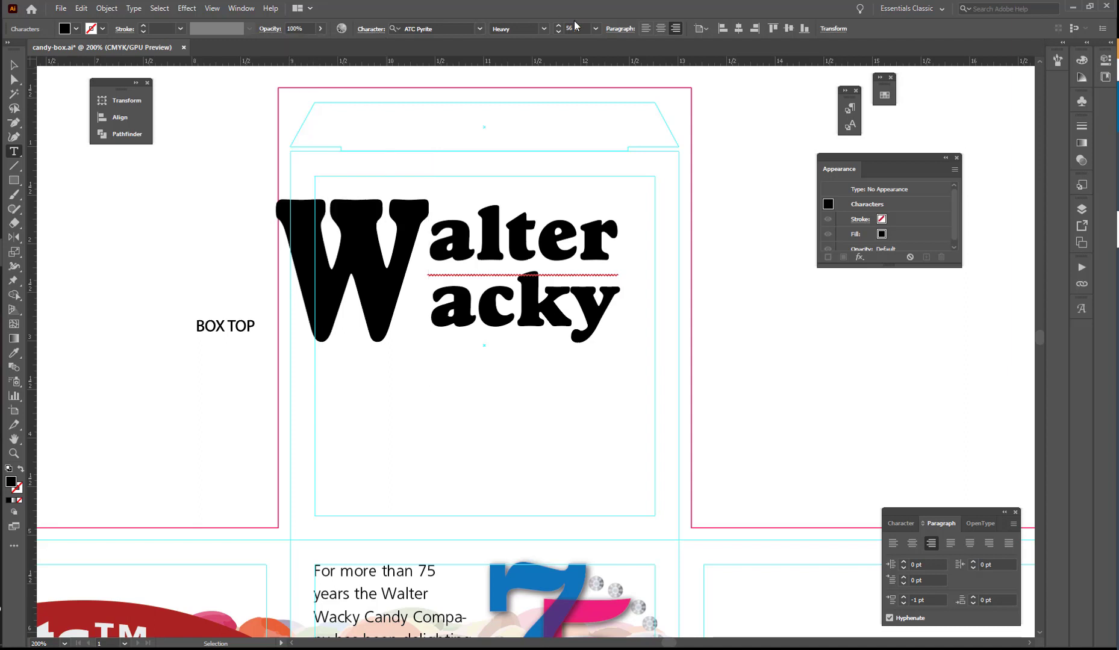
Lower the kerning to -152 so the W tucks against 'alter' and 'acky', then deselect.
left_click(370, 30)
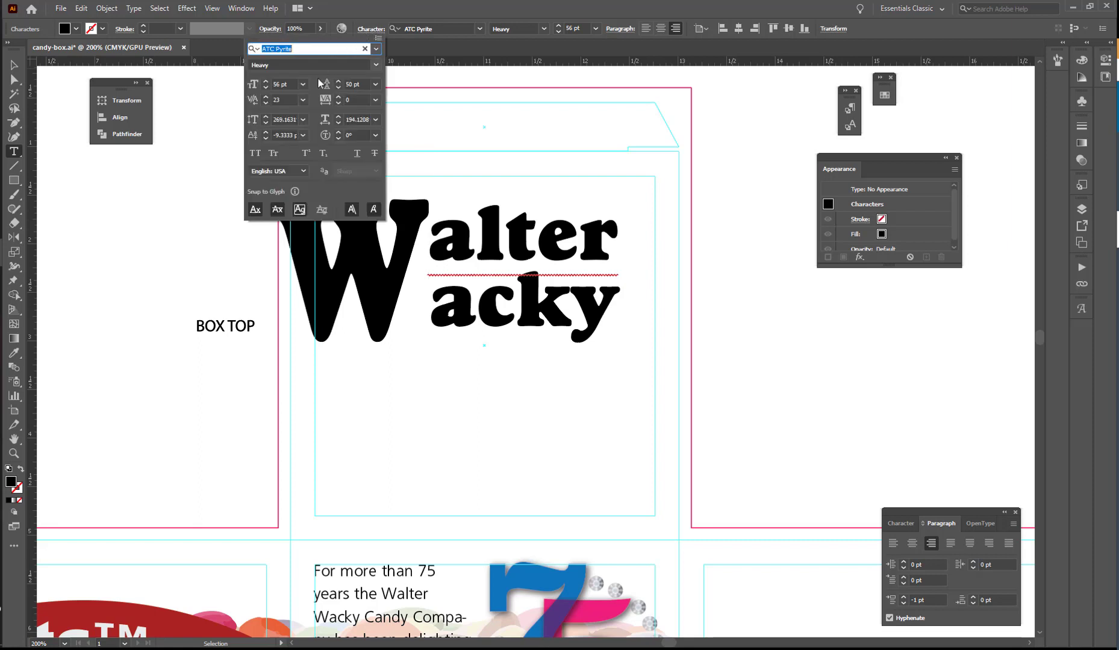
left_click(266, 102)
left_click(266, 103)
left_click(266, 103)
left_click(266, 102)
left_click(266, 103)
left_click(267, 102)
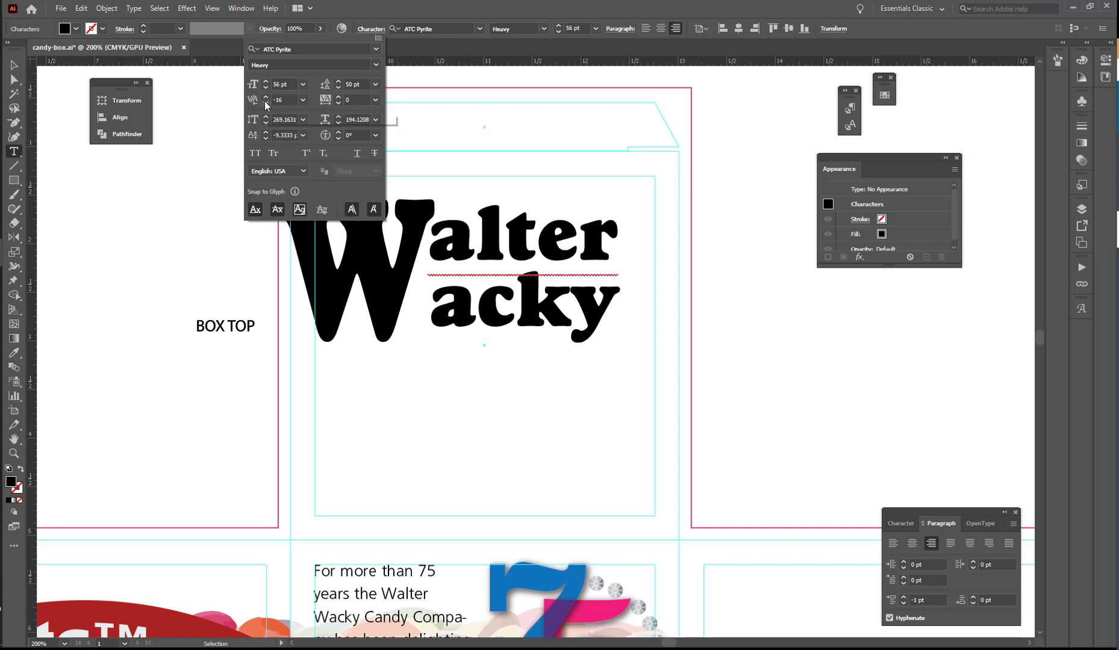
left_click(266, 103)
left_click(266, 102)
left_click(266, 102)
left_click(267, 103)
left_click(267, 103)
left_click(266, 102)
left_click(266, 102)
left_click(266, 102)
left_click(266, 103)
left_click(266, 103)
left_click(267, 102)
left_click(266, 103)
left_click(266, 103)
left_click(266, 102)
left_click(266, 102)
left_click(266, 102)
left_click(266, 103)
left_click(266, 103)
left_click(266, 102)
left_click(266, 103)
left_click(267, 102)
left_click(266, 102)
left_click(266, 102)
left_click(266, 102)
left_click(266, 103)
left_click(267, 102)
left_click(266, 102)
left_click(266, 102)
left_click(267, 102)
left_click(266, 103)
left_click(266, 103)
left_click(266, 102)
left_click(266, 102)
left_click(266, 103)
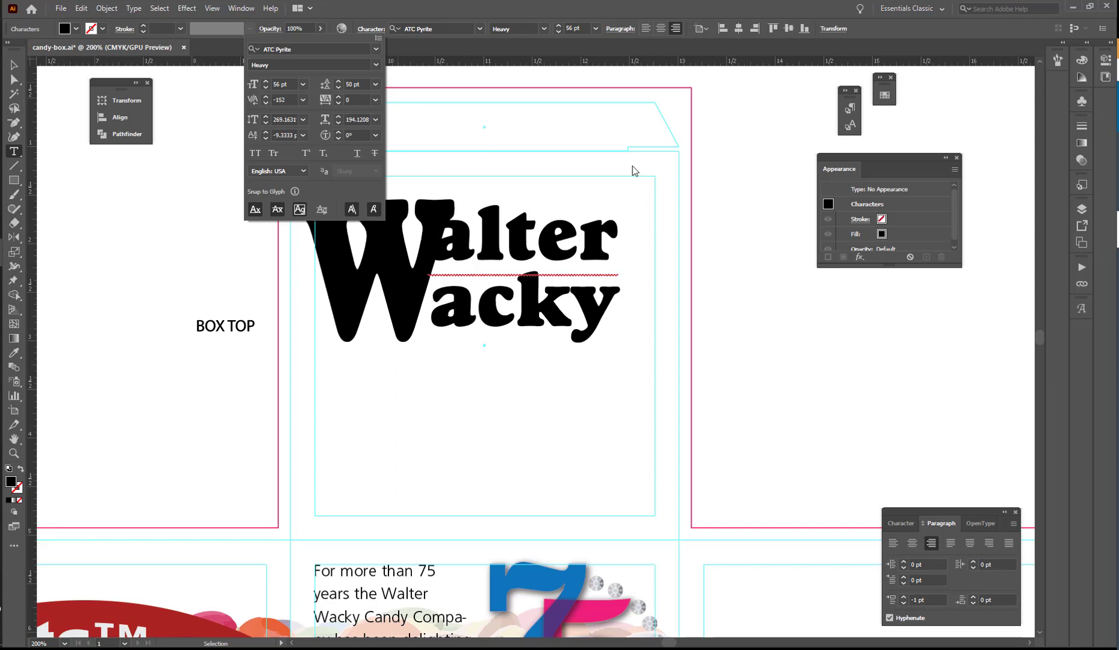
left_click(566, 241, "ctrl")
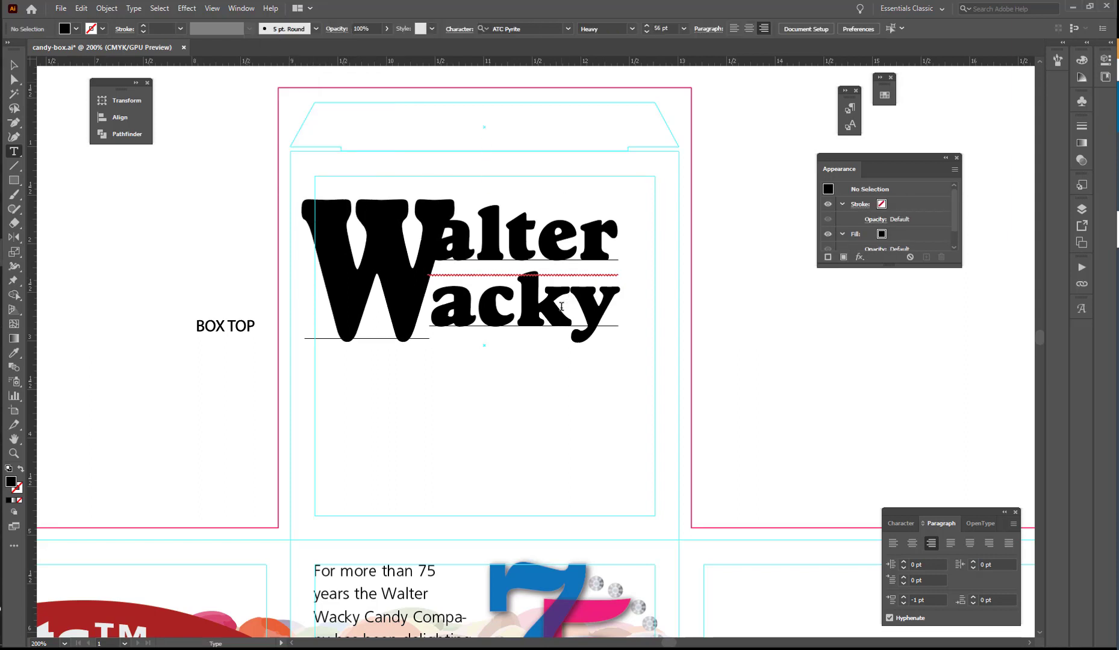
Raise the kerning at a caret inside Walter Wacky to 22 in the Character panel.
left_click(528, 320)
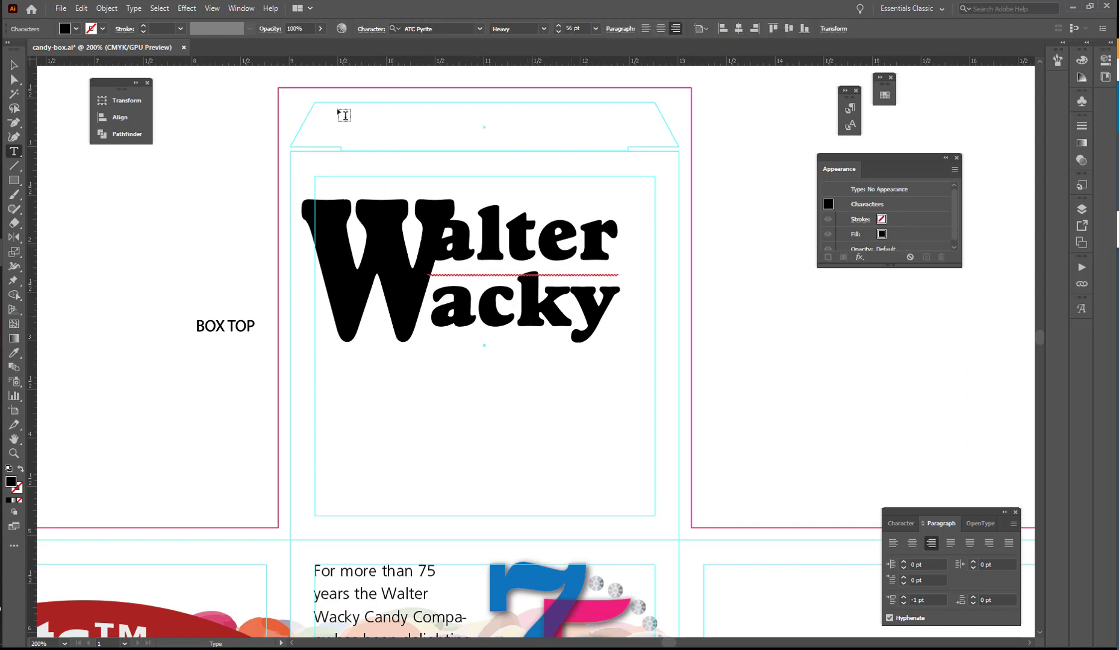
left_click(368, 29)
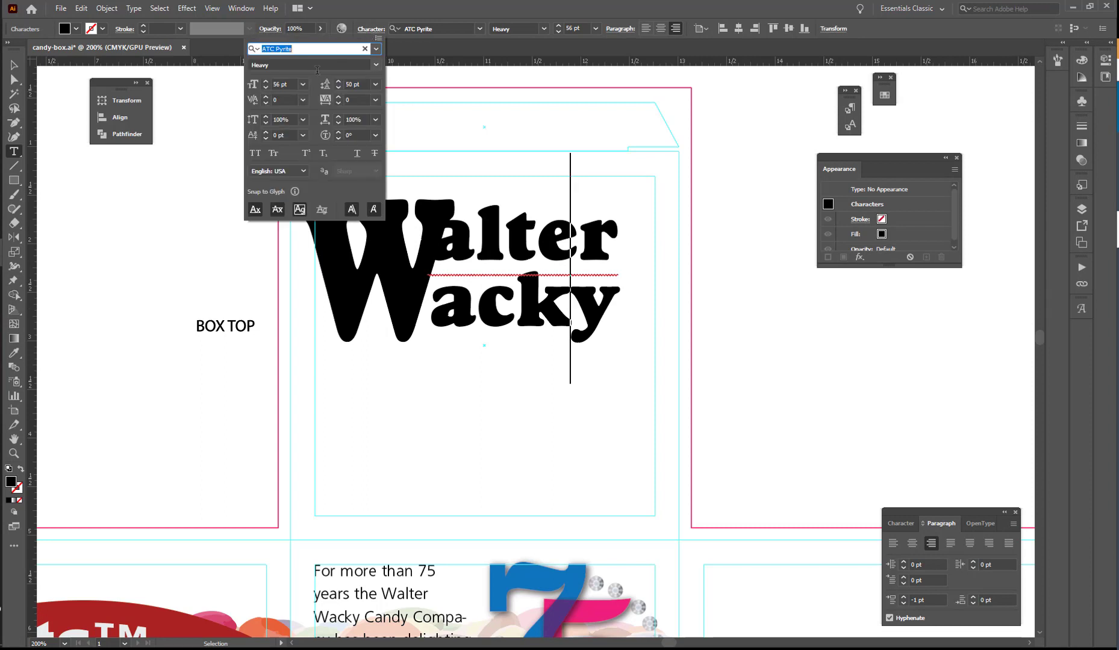
left_click(266, 99)
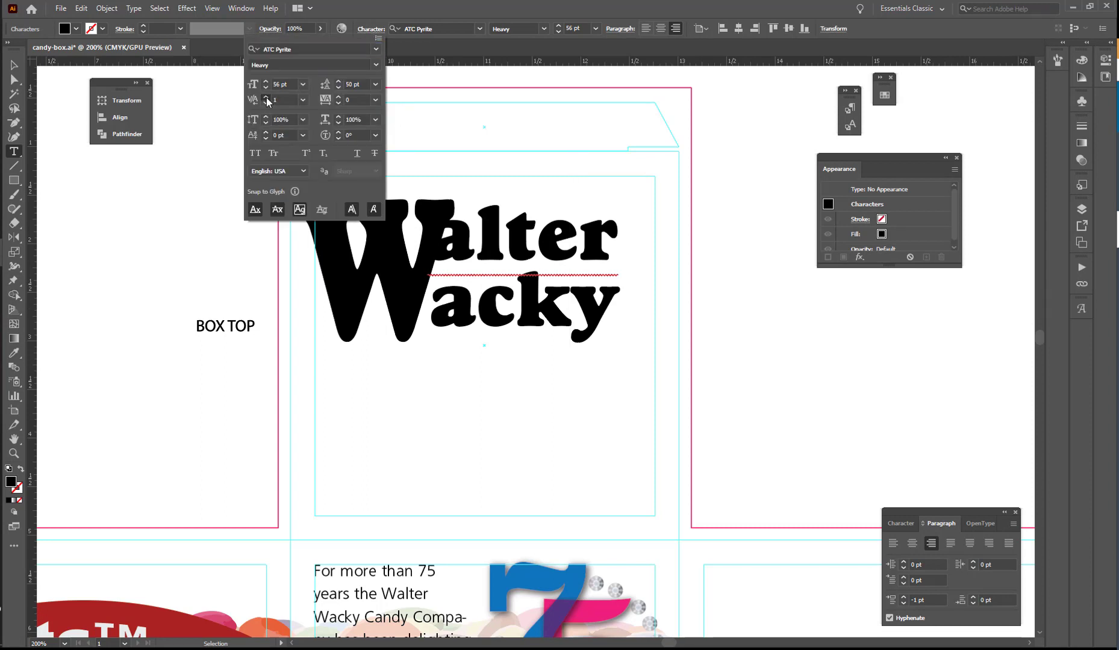
left_click(266, 98)
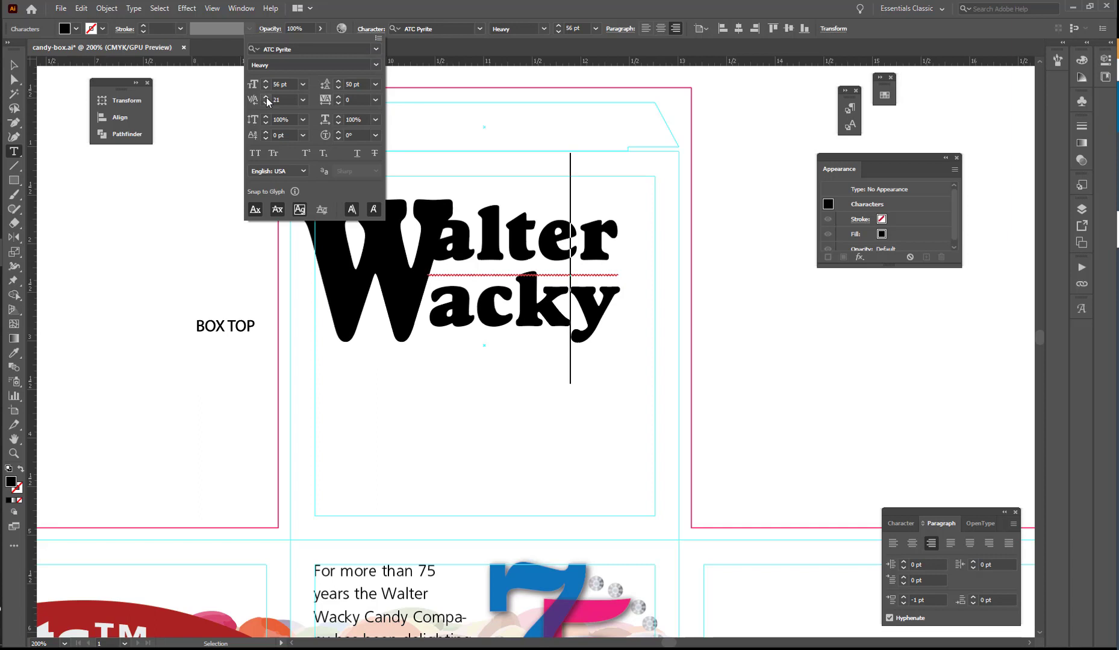
left_click(266, 98)
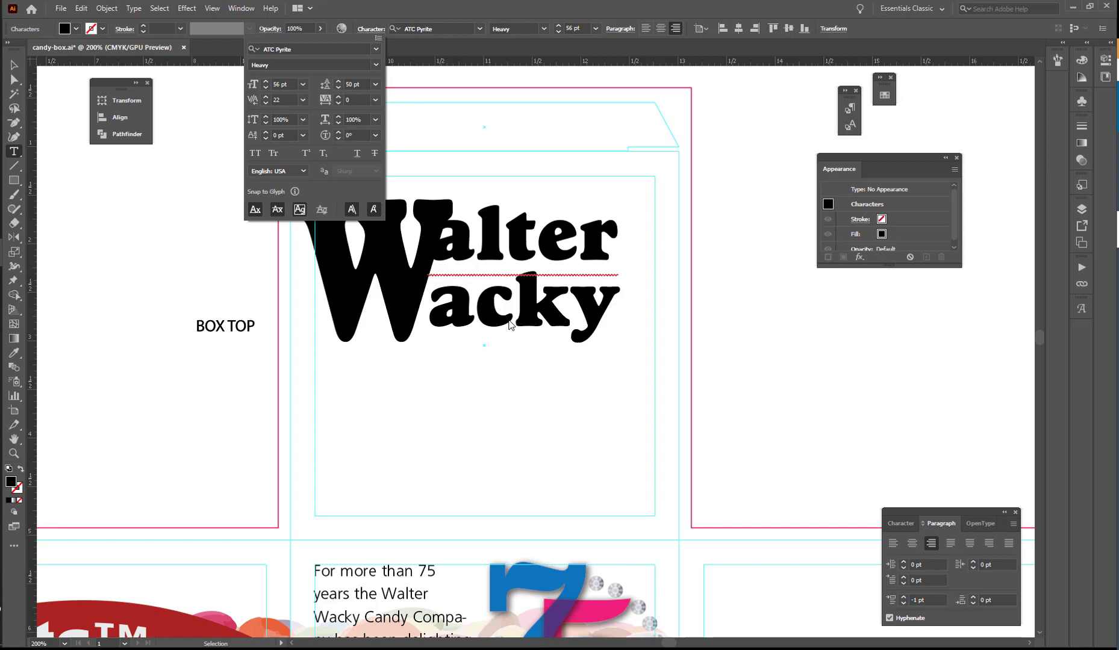
Increase the tracking of 'alter' to 48 in the Character panel.
left_click(534, 234)
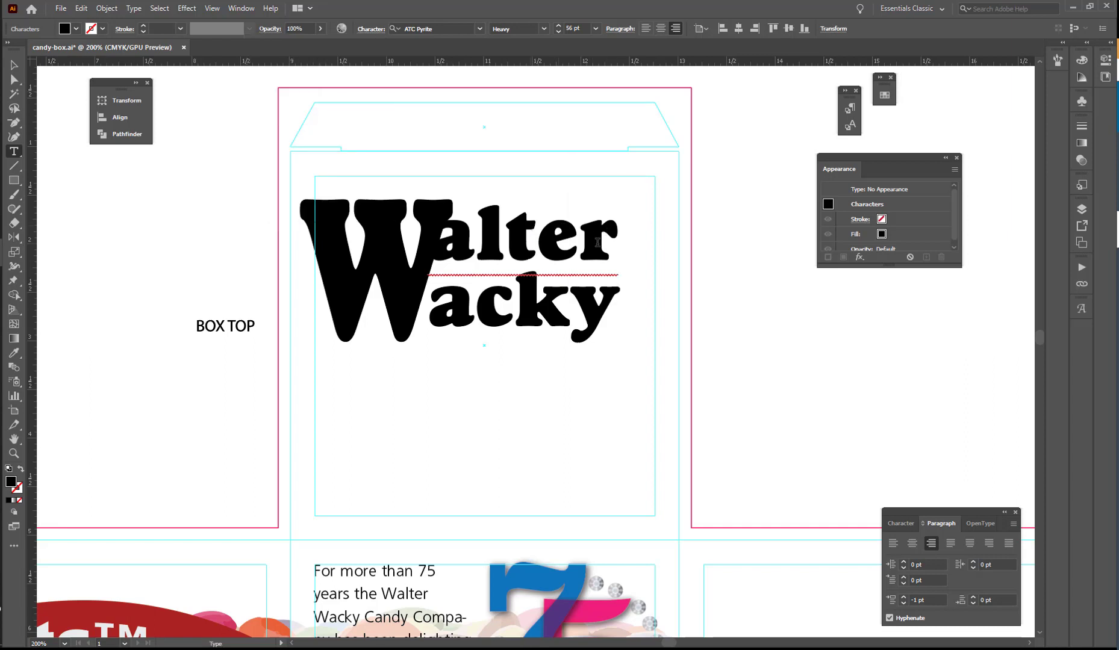
key("ctrl+a")
left_click(597, 243)
key("Left")
key("Left")
key("Left")
key("Left")
key("Left")
key("Escape")
left_click(372, 29)
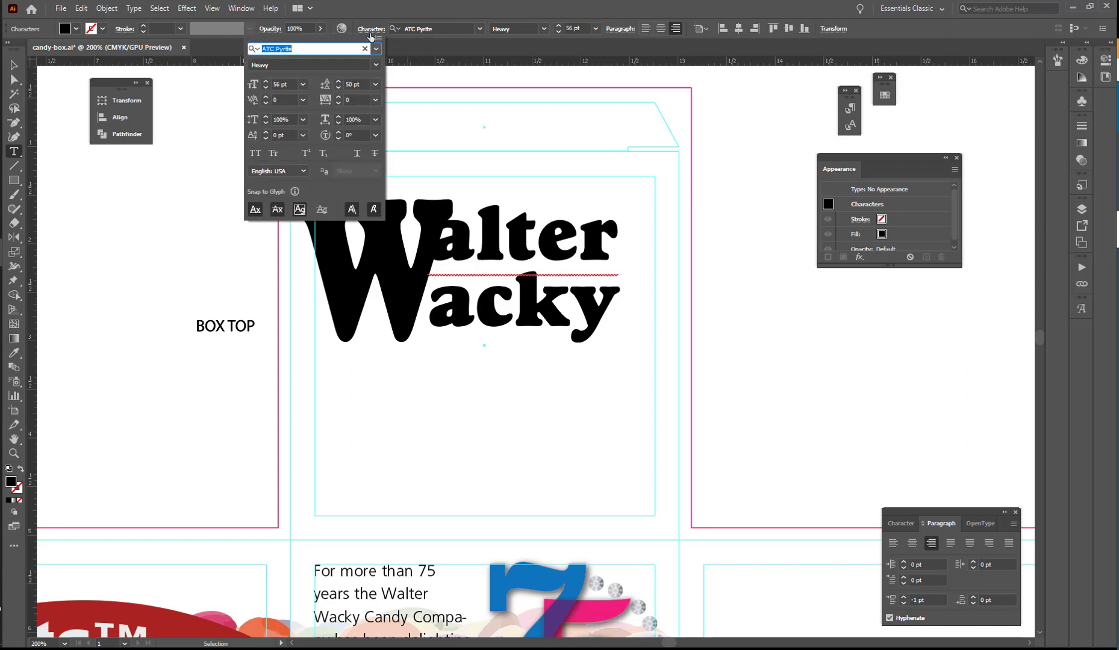
left_click(265, 97)
left_click_drag(267, 98, 267, 98)
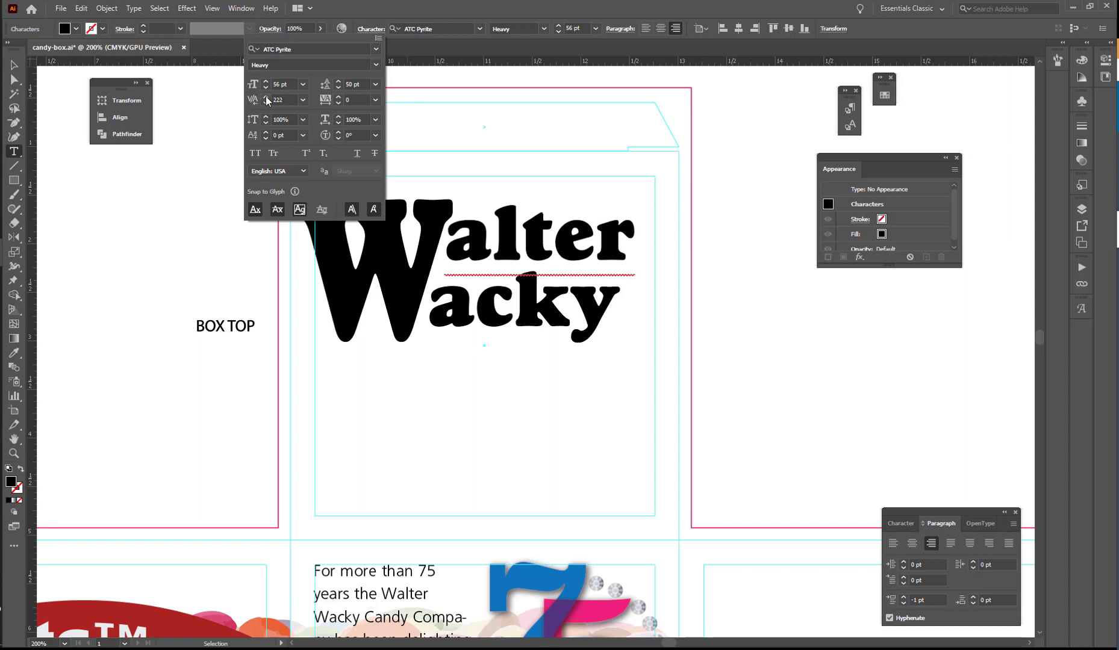
Drag the Walter Wacky logo down and right to sit centrally in the box top.
left_click(11, 66)
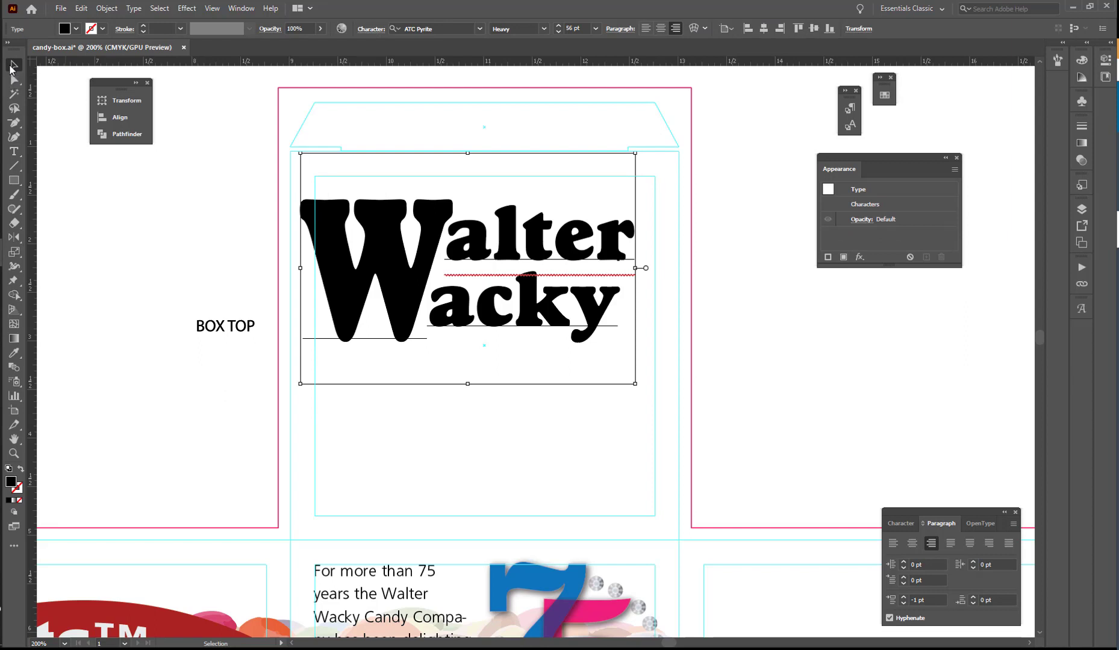
left_click_drag(510, 246, 524, 308)
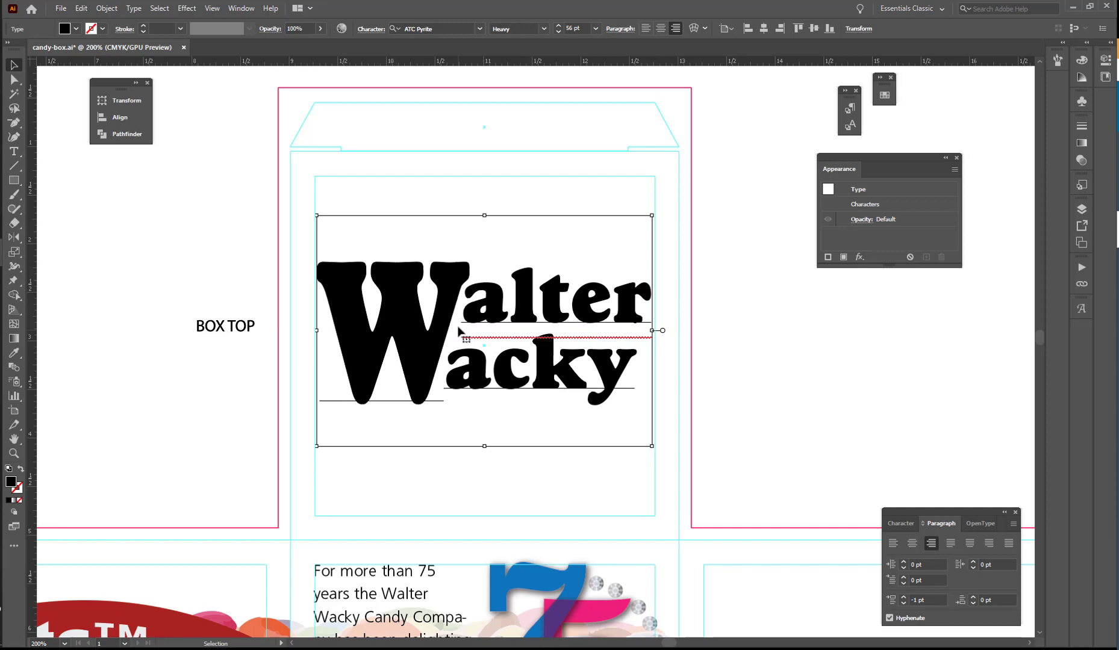
left_click(239, 10)
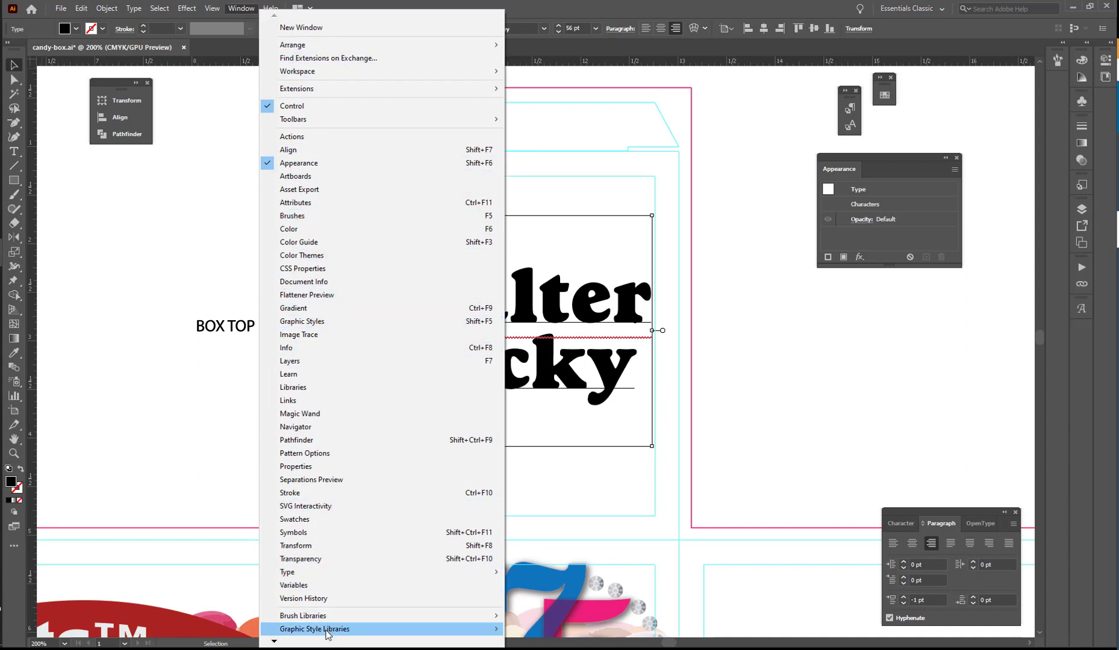
Apply the Scribble 1 style from the Scribble Effects library to the Walter Wacky logo.
mouse_move(330, 635)
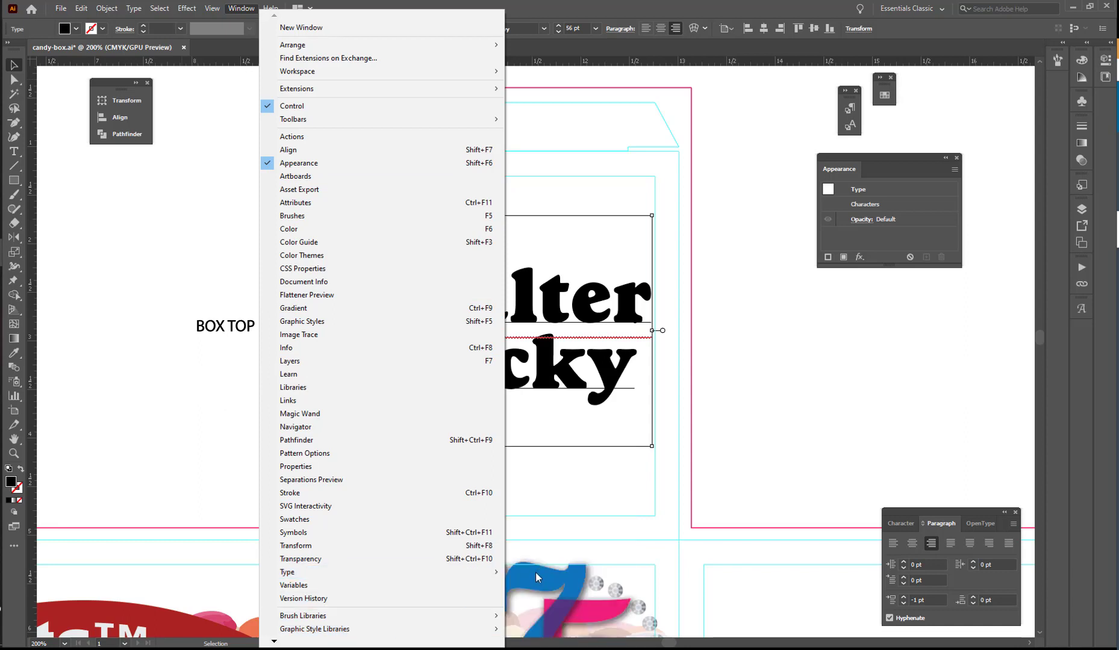
mouse_move(487, 635)
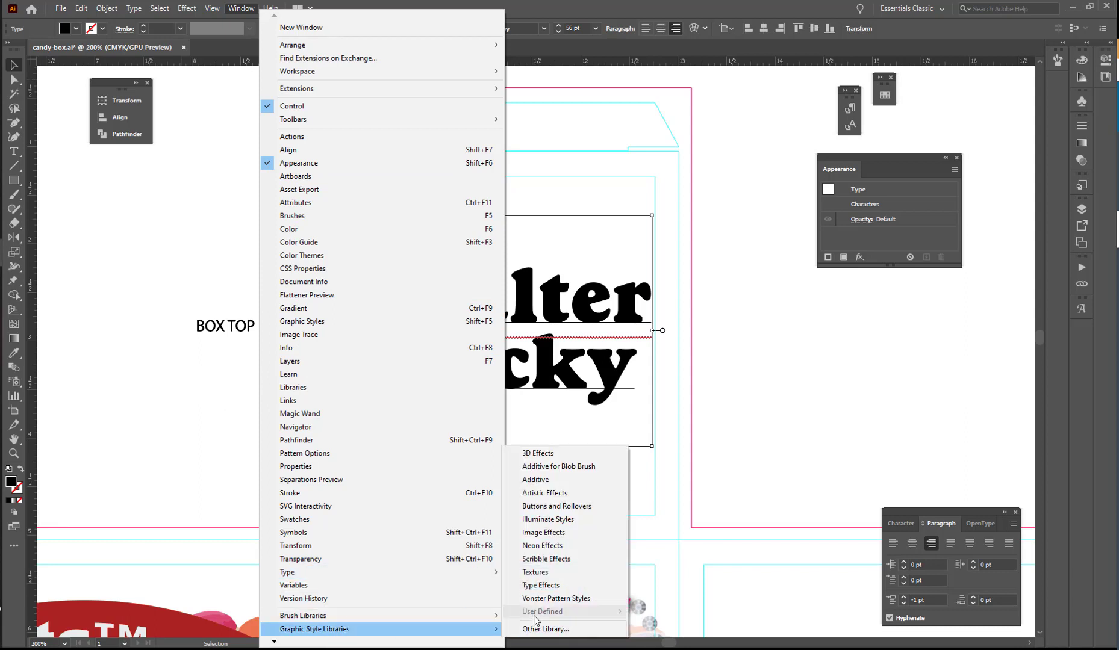
left_click(562, 559)
left_click_drag(561, 381, 562, 437)
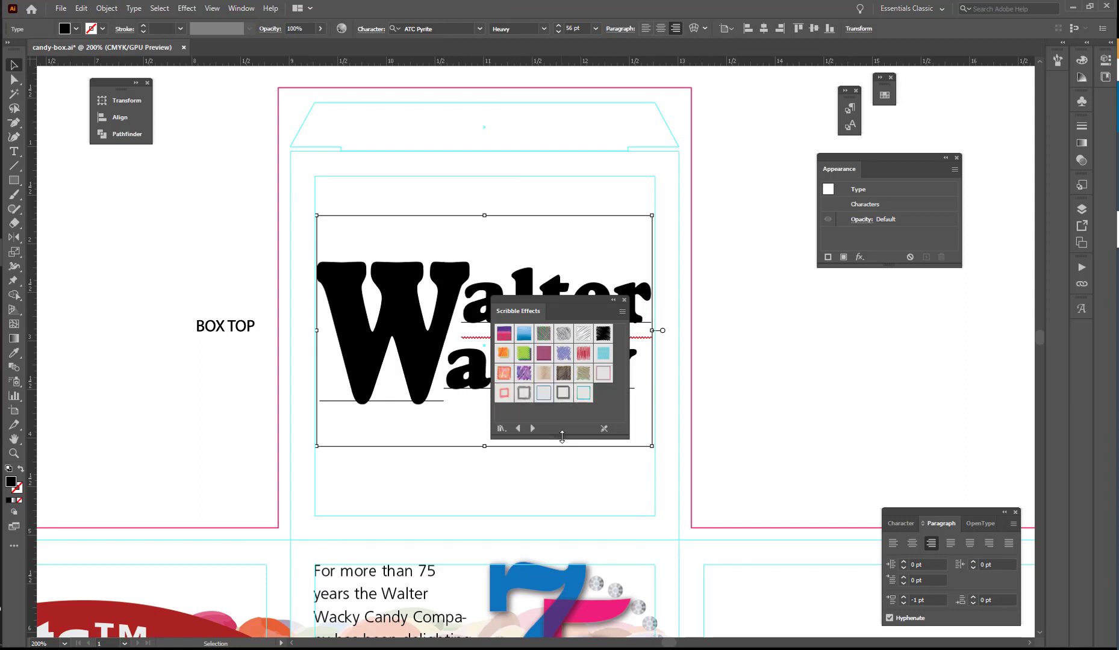
left_click(504, 333)
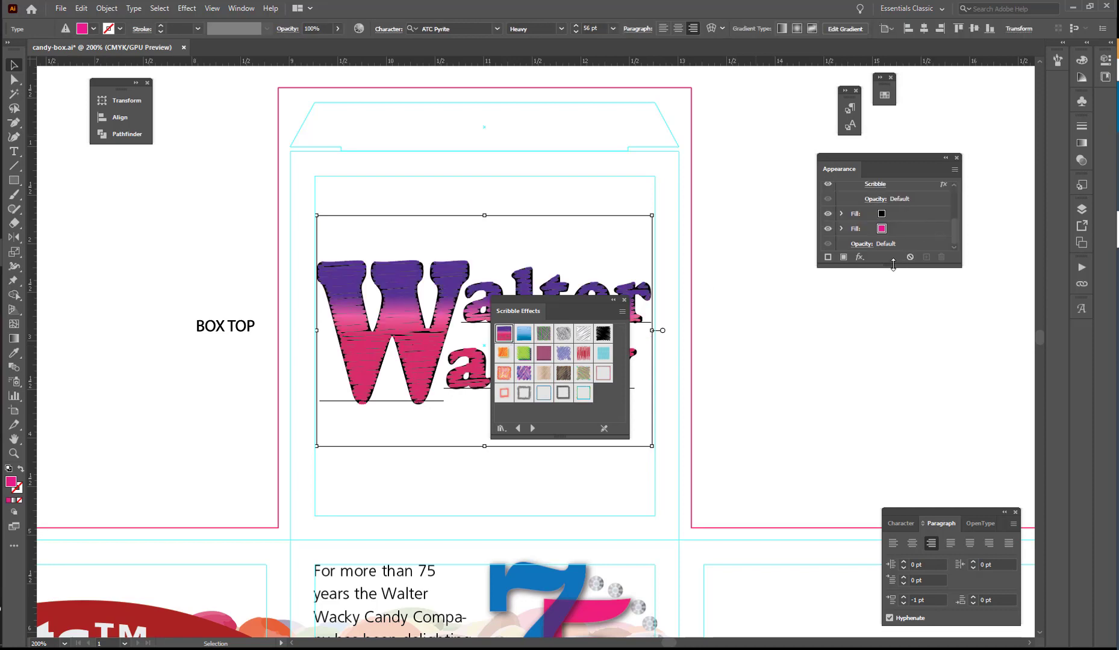
left_click_drag(893, 265, 893, 372)
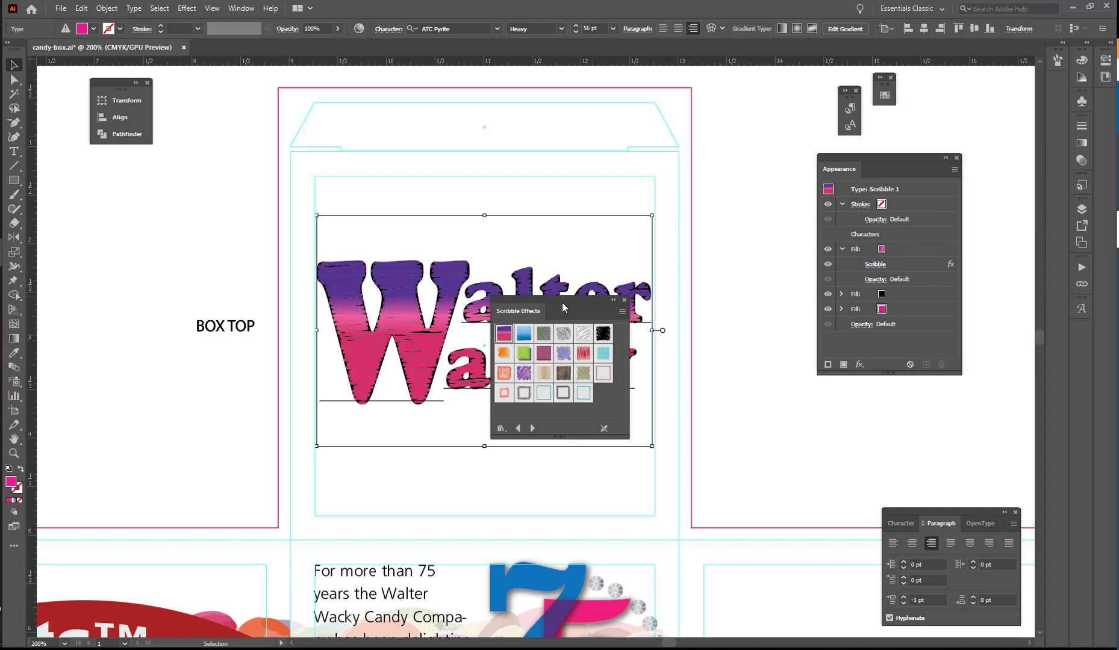
mouse_move(562, 302)
left_mouse_down()
mouse_move(743, 364)
mouse_move(732, 368)
left_mouse_up()
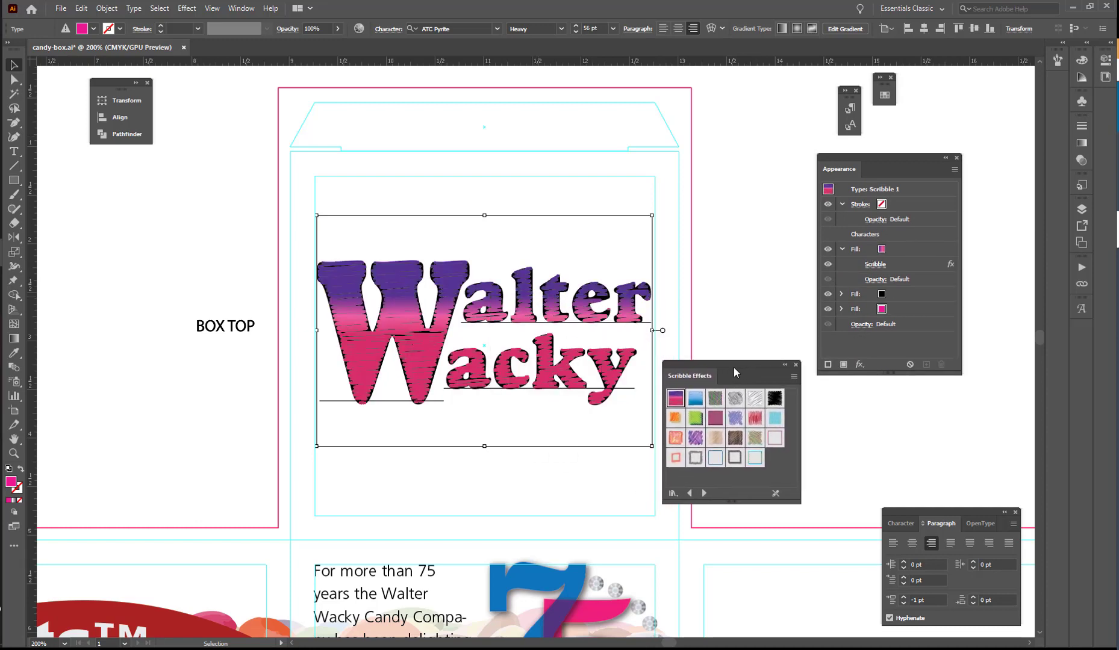
Type 'Candy Company' as a new text object left of the box top.
left_click(379, 476)
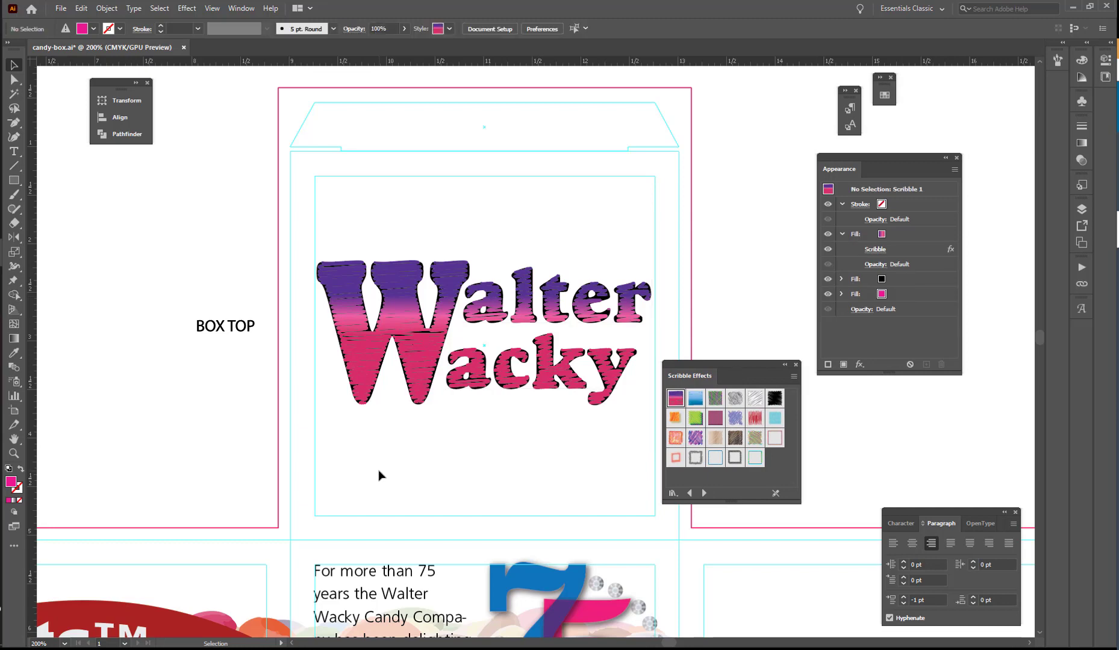
left_click(14, 151)
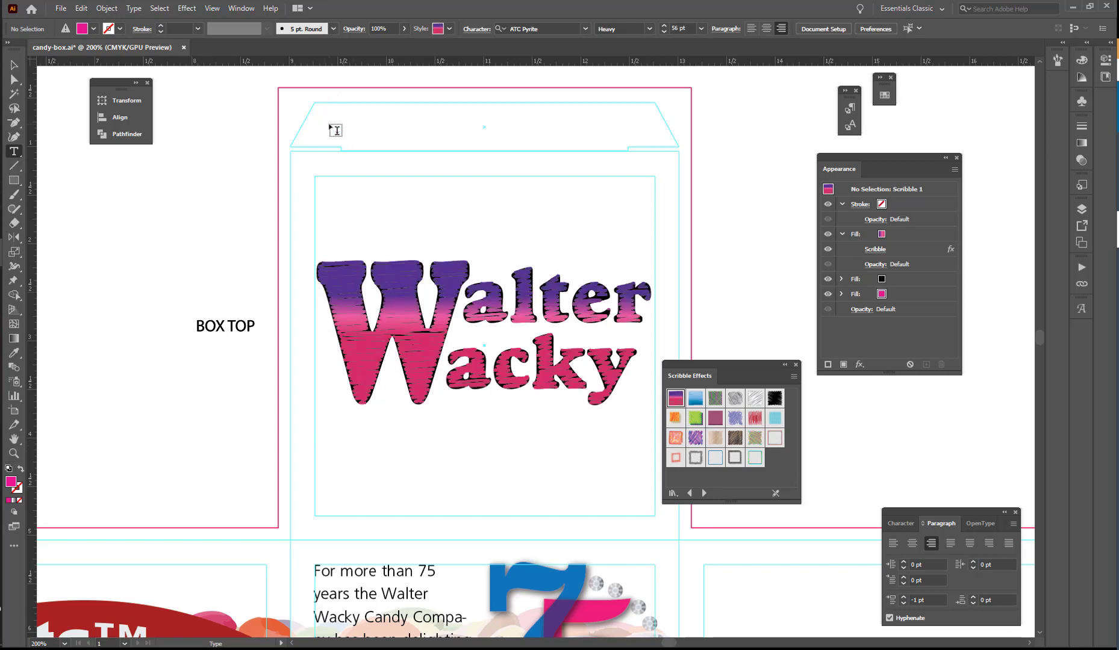
left_click(239, 210)
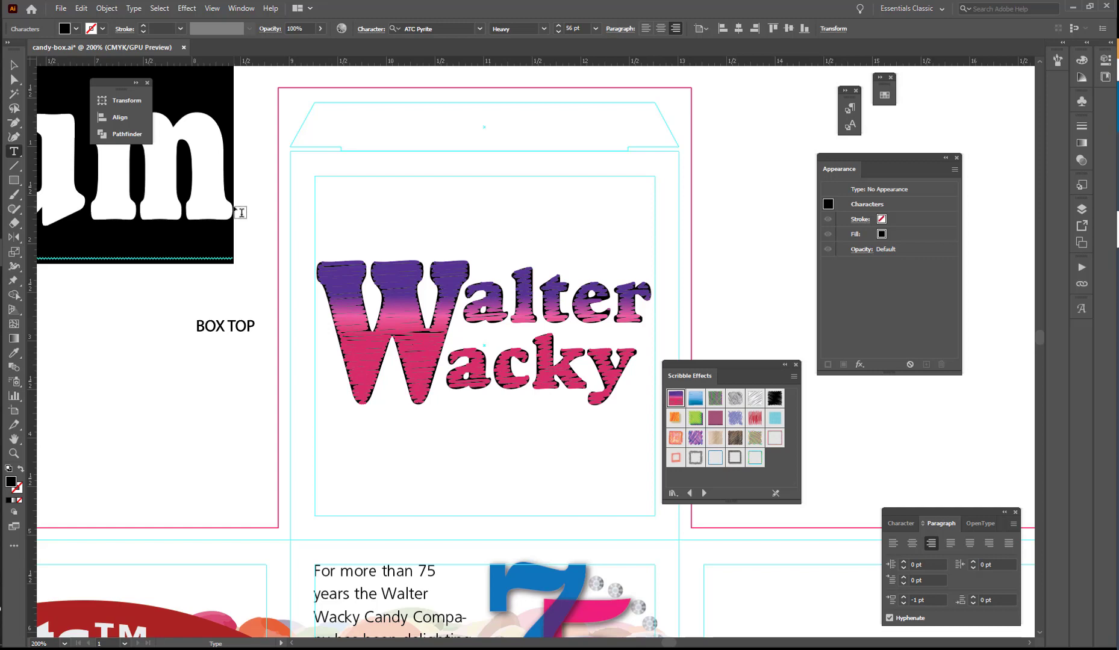
type("Candy Company")
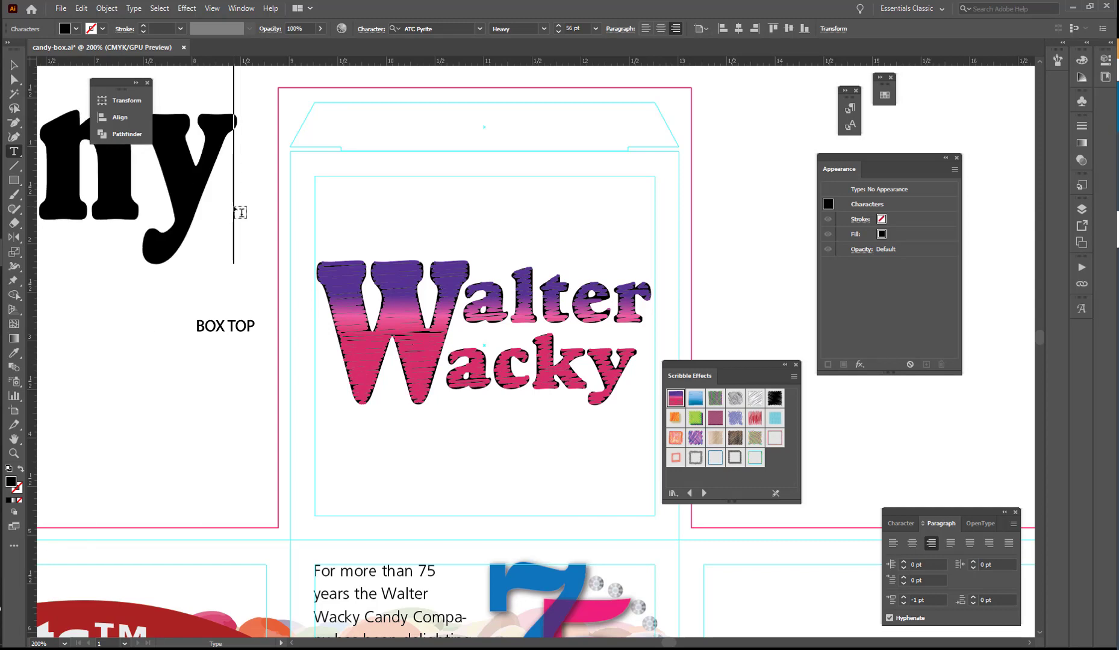
Set the Candy Company text size to 15 pt.
left_click(13, 65)
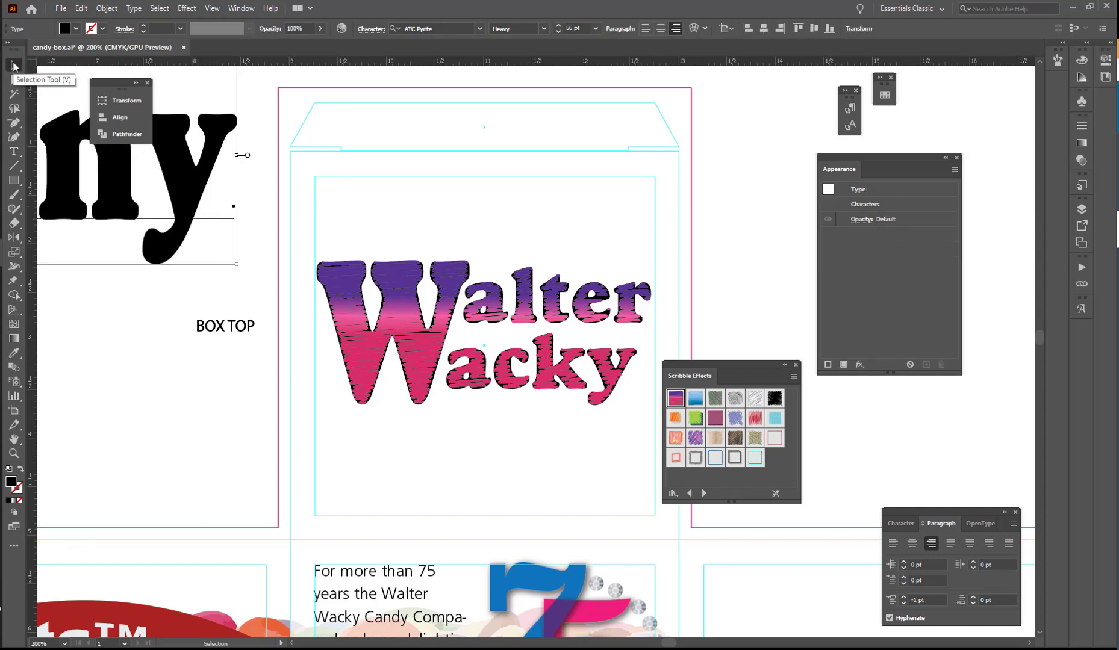
left_click(368, 30)
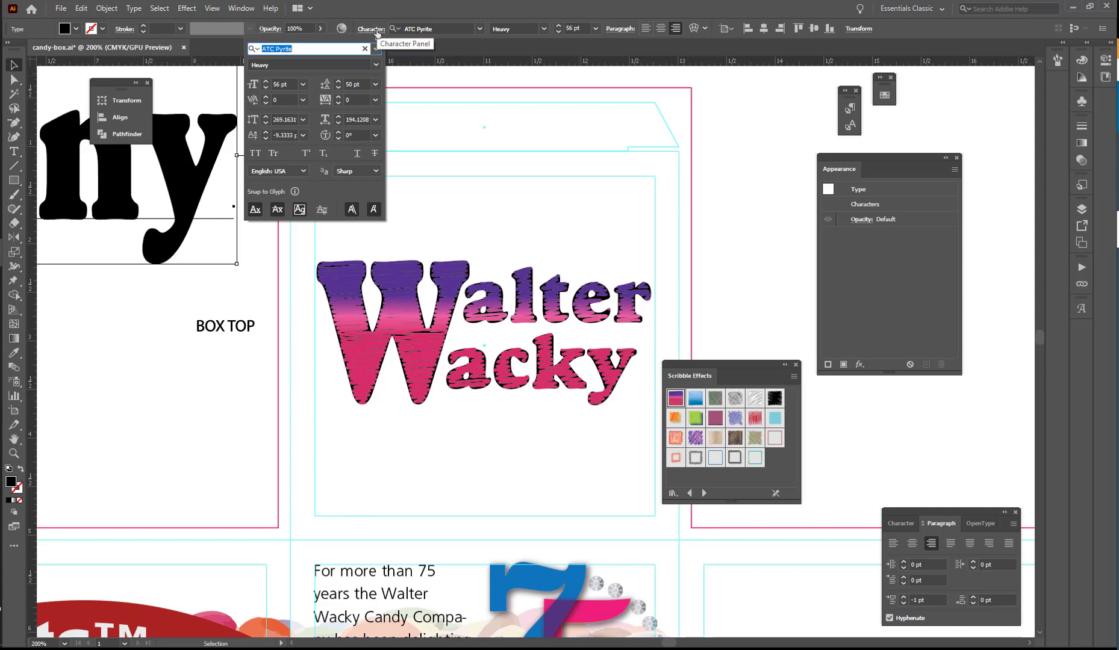
left_click(302, 84)
left_click(316, 206)
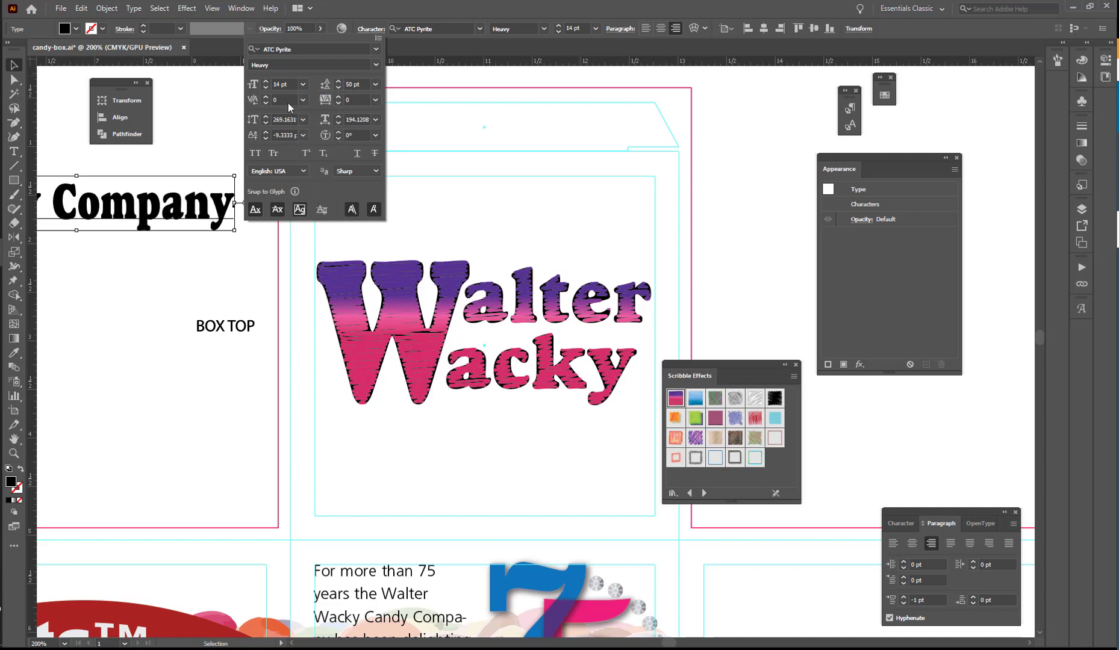
left_click(266, 82)
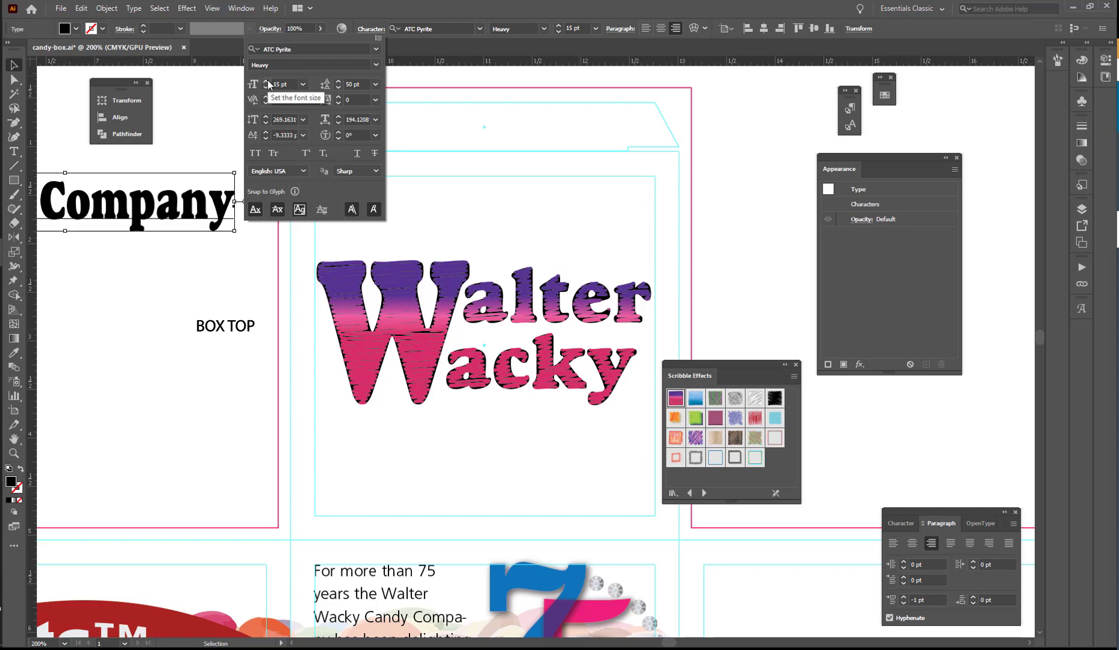
Change the Candy Company font to ATC Coral Normal.
left_click(308, 51)
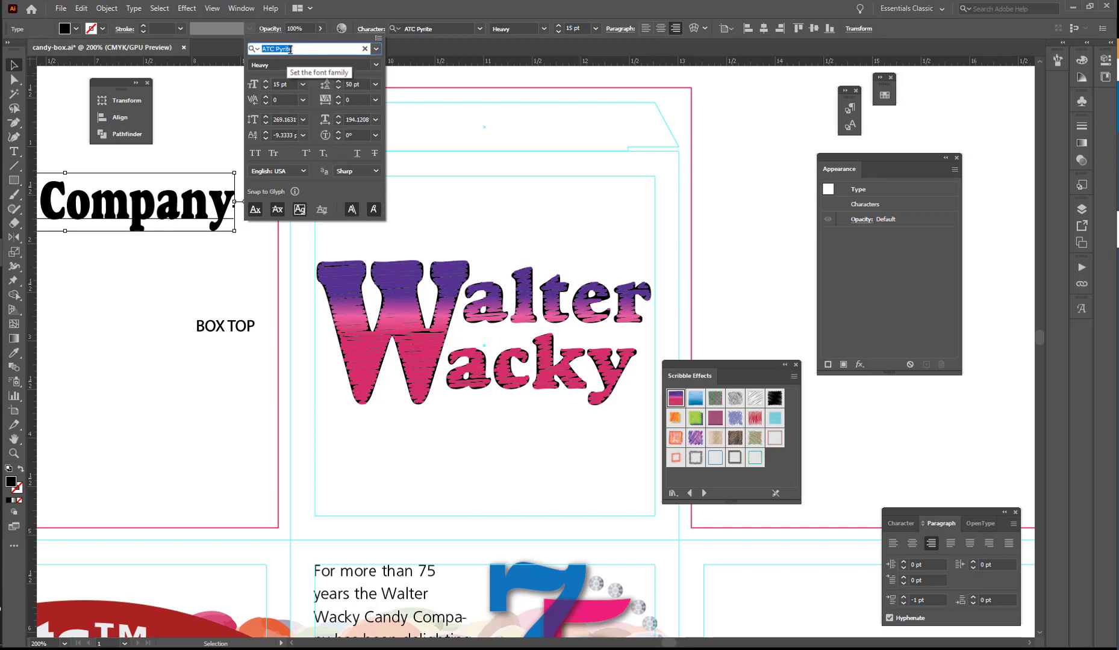
left_click_drag(291, 48, 276, 50)
key("BackSpace")
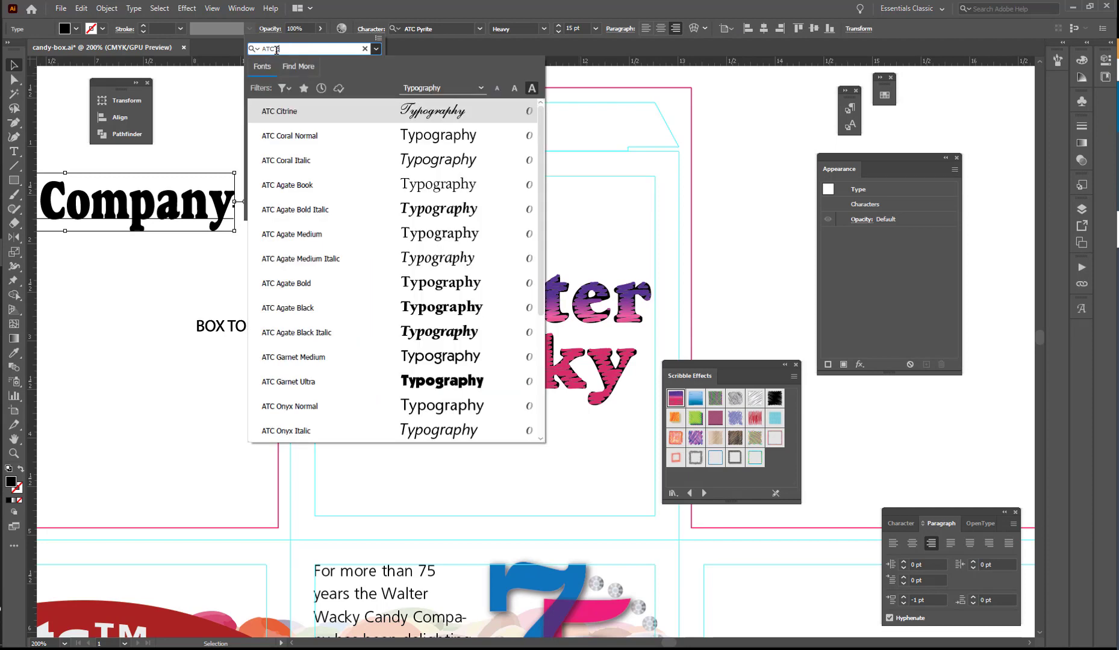
type("c")
left_click(407, 137)
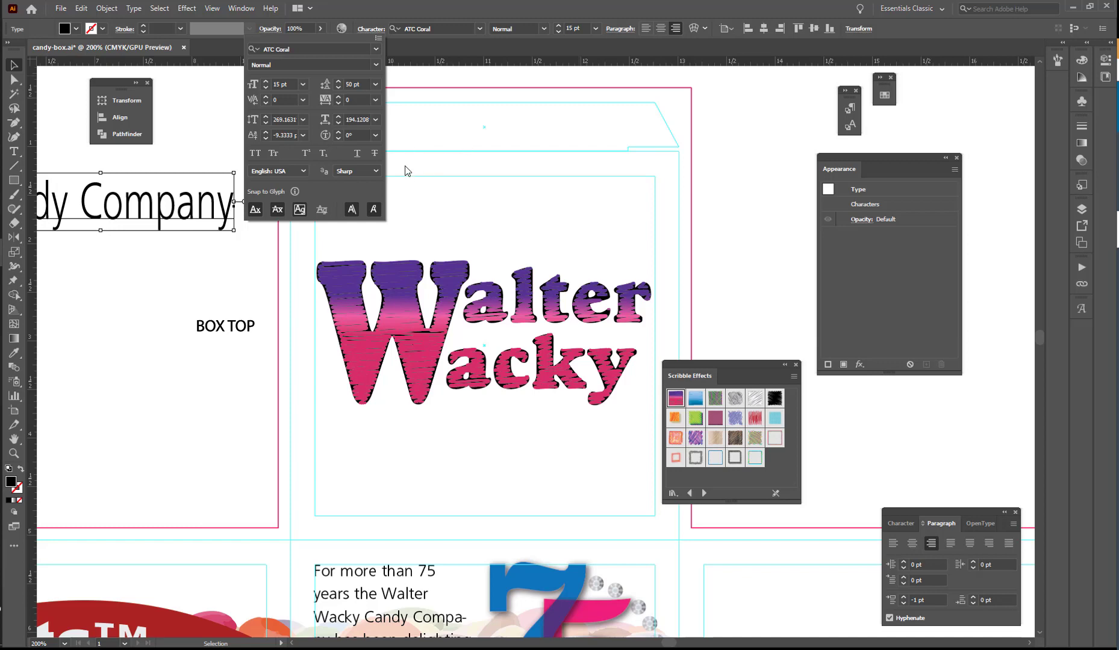
Set vertical and horizontal scale to 100% and baseline shift to 0 pt.
left_click(288, 120)
type("0")
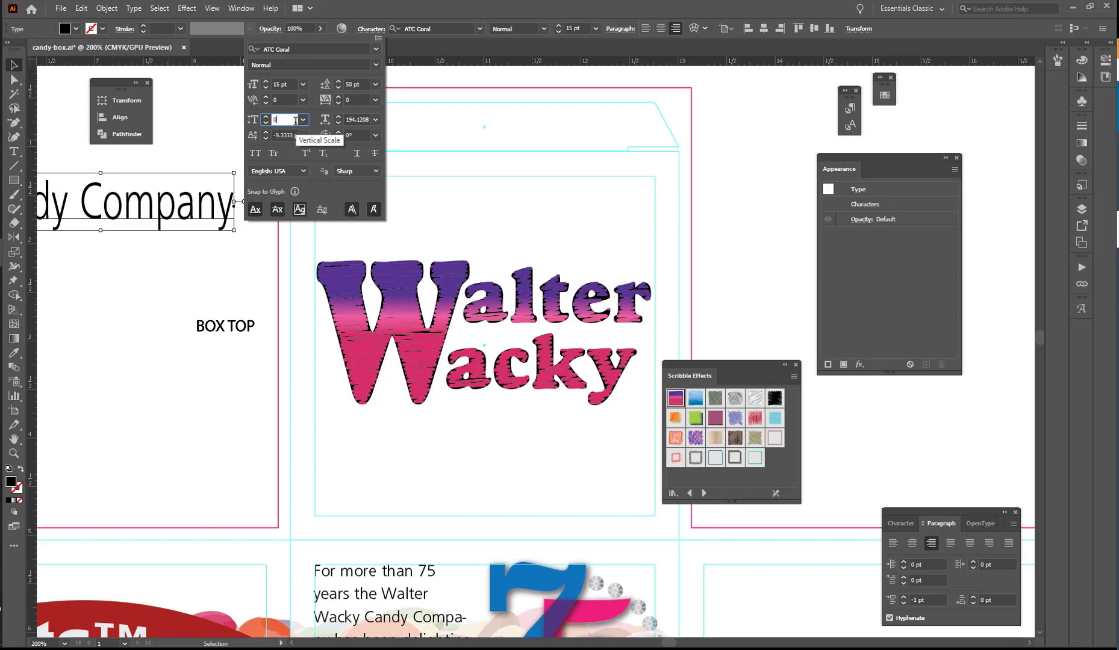
key("BackSpace")
type("100")
left_click(356, 118)
type("100")
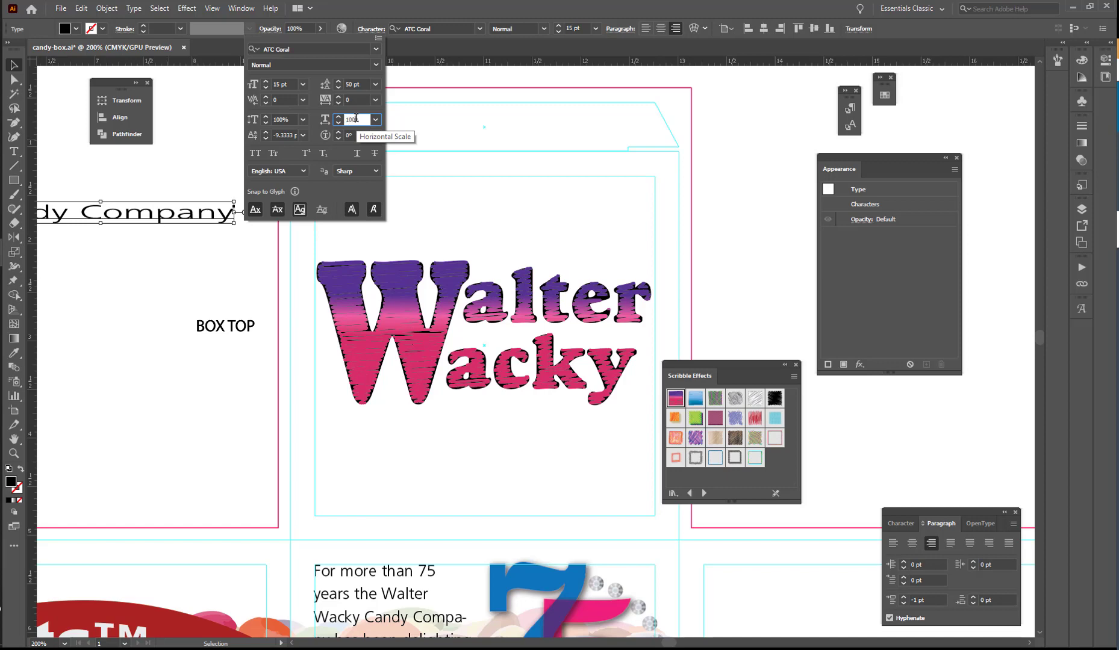
left_click(304, 135)
left_click(317, 217)
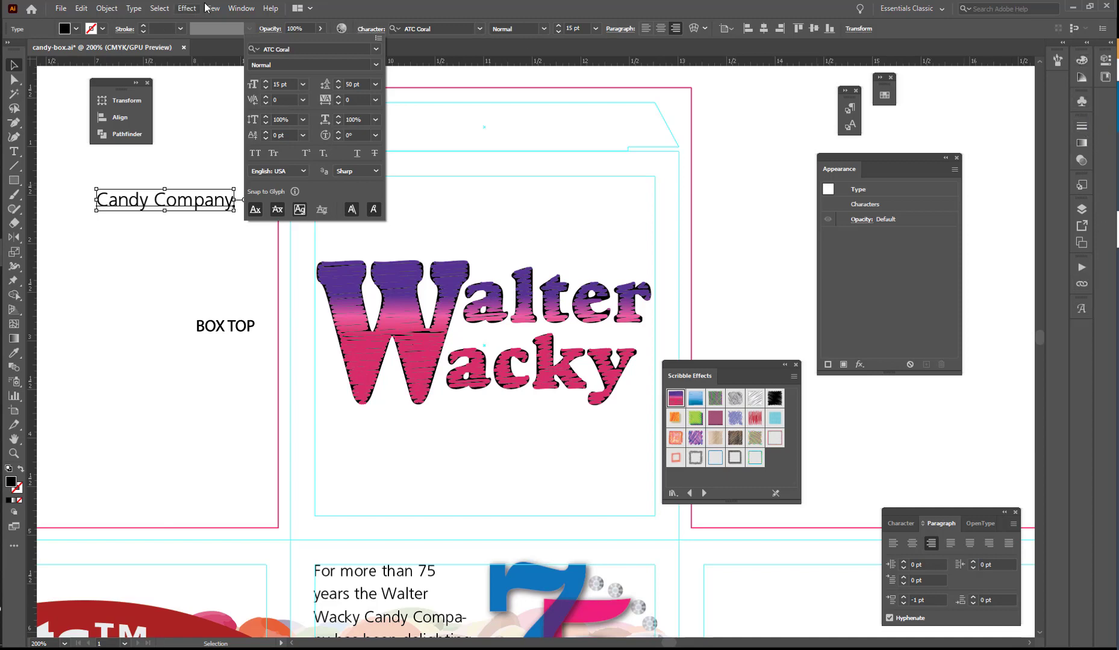
Fill the Candy Company text with the pink swatch.
left_click(244, 8)
left_click(244, 8)
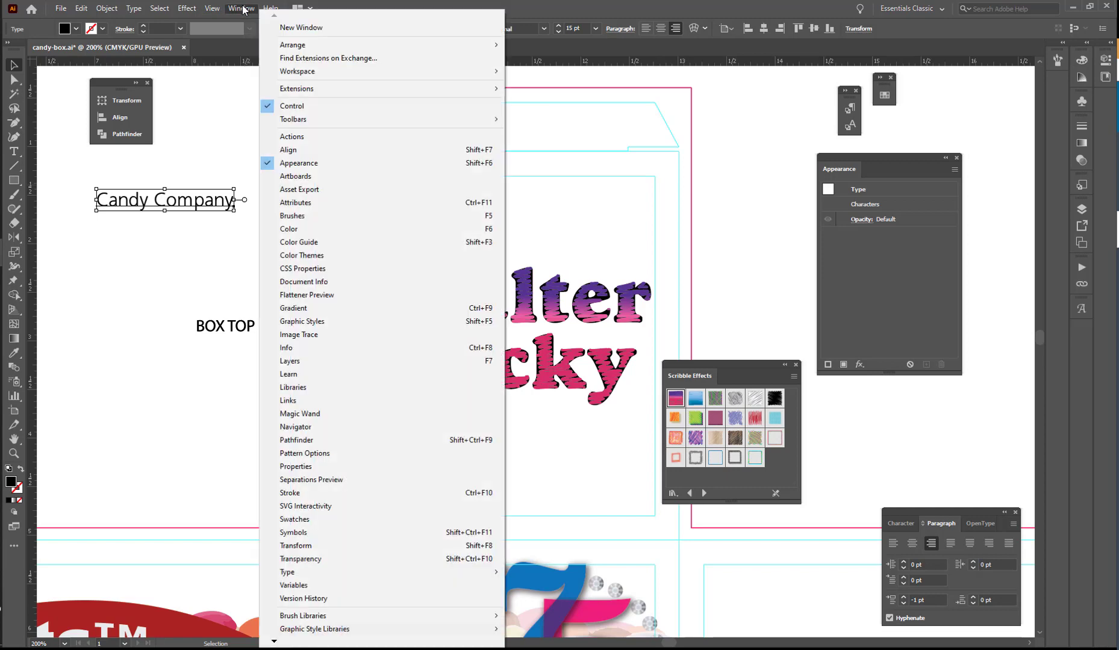
left_click(303, 526)
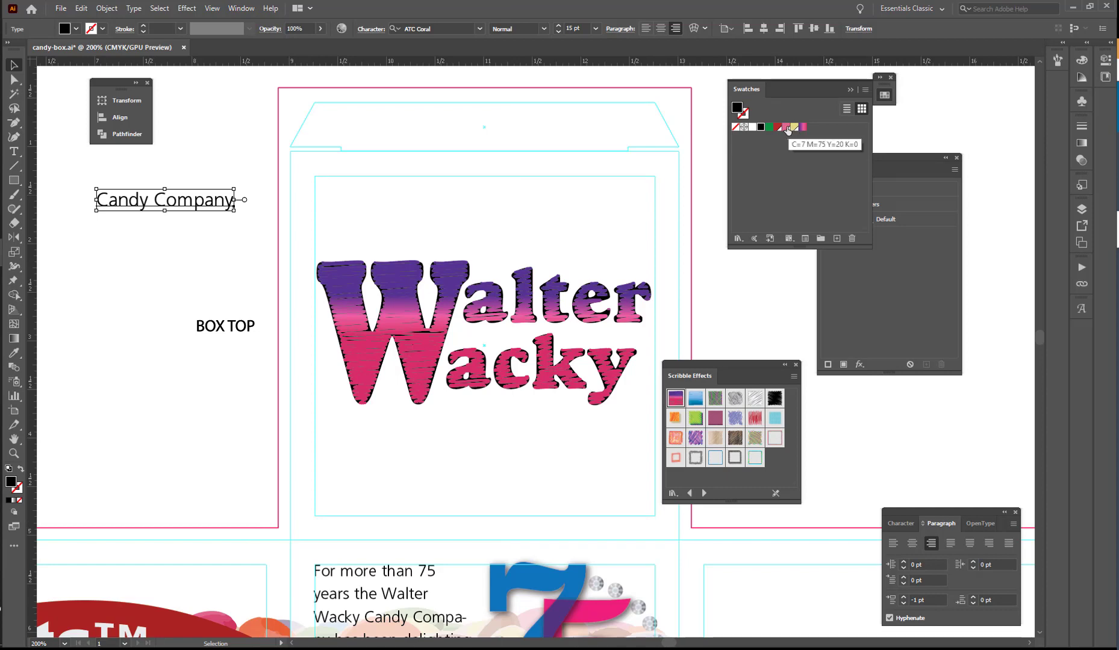
left_click(786, 128)
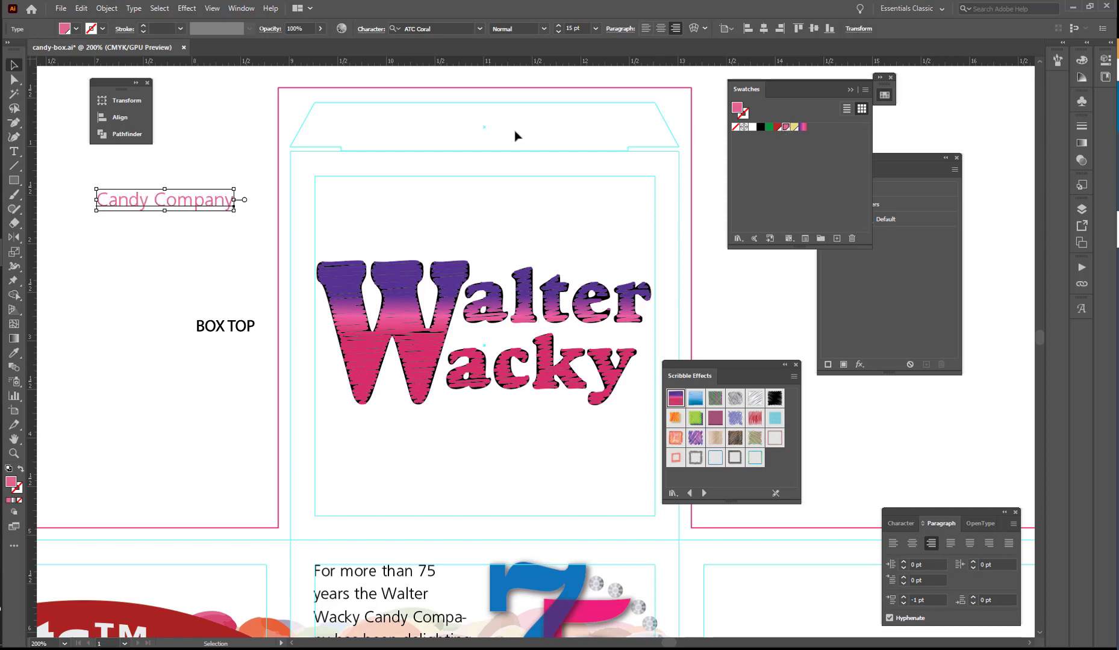
Place Candy Company just below Wacky and group it with the Walter Wacky logo.
left_click_drag(158, 206, 475, 411)
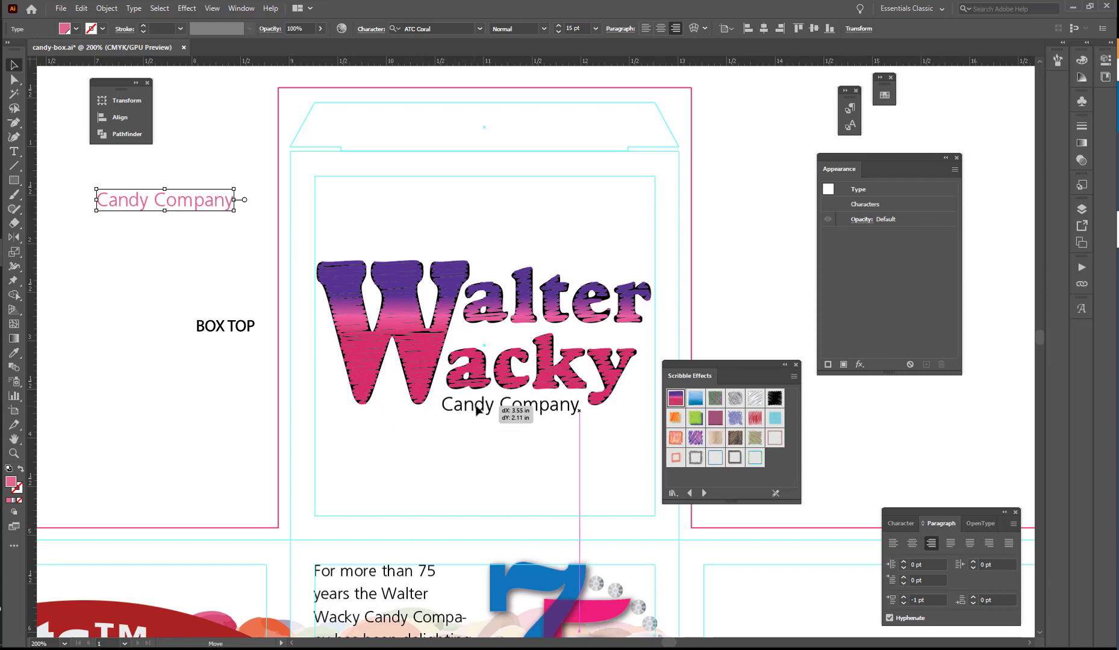
left_click_drag(476, 411, 475, 410)
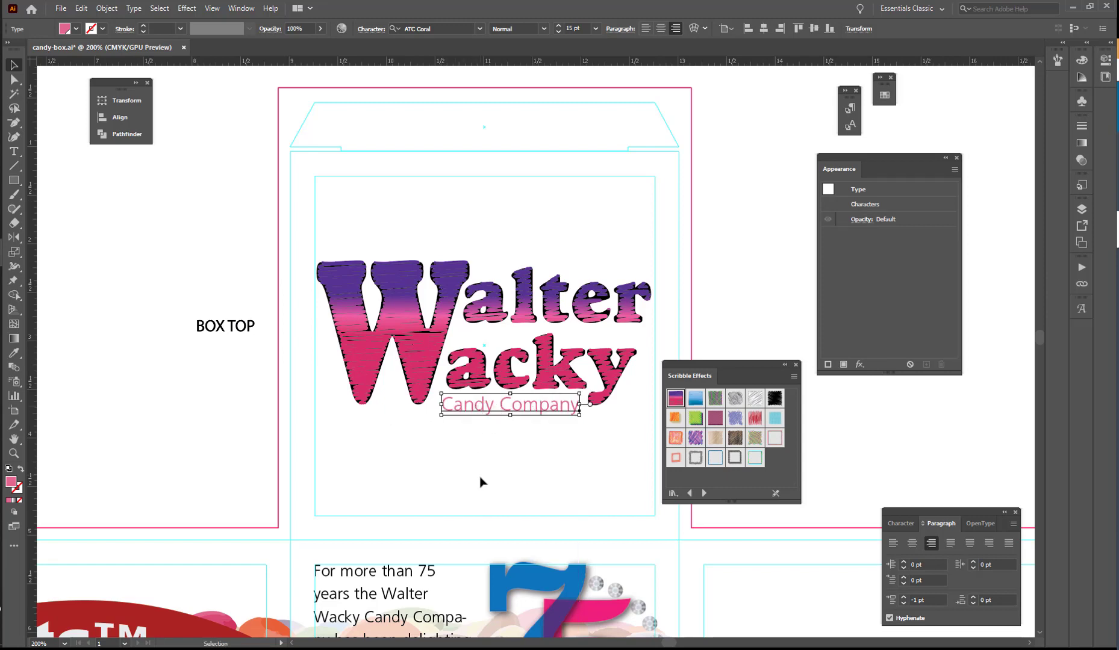
left_click(433, 347, "shift")
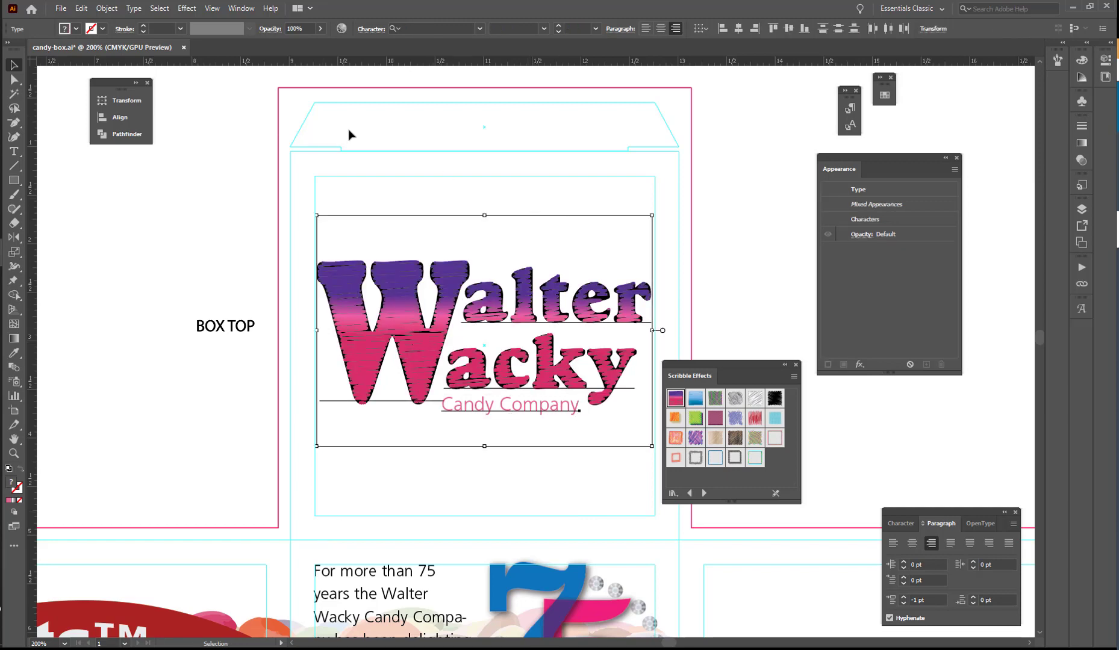
left_click(106, 8)
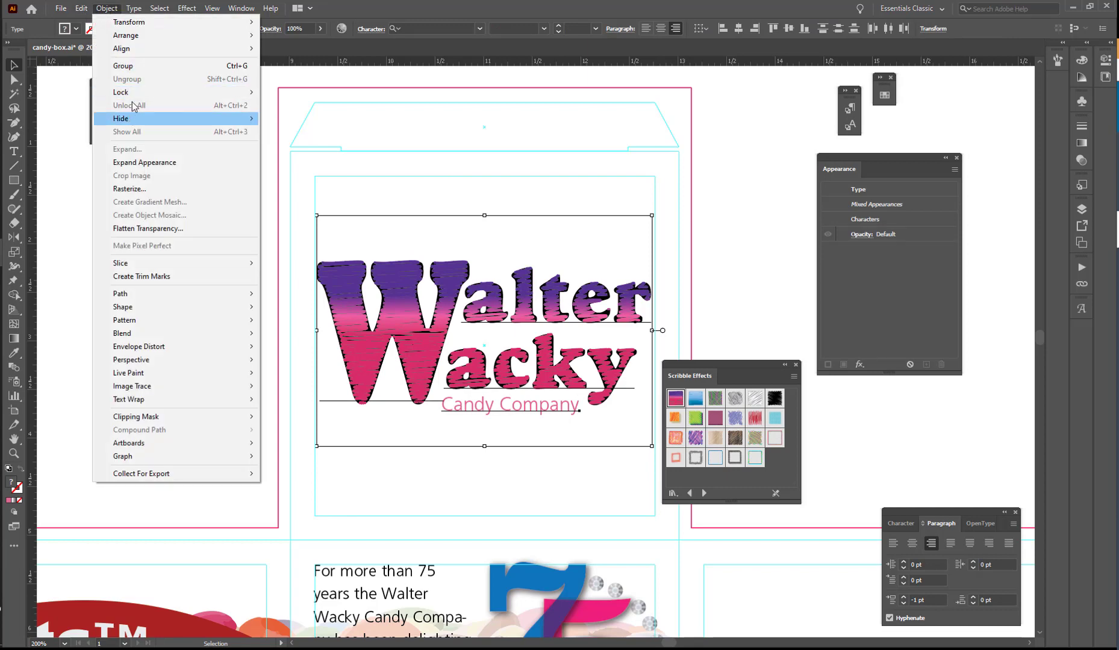
left_click(147, 68)
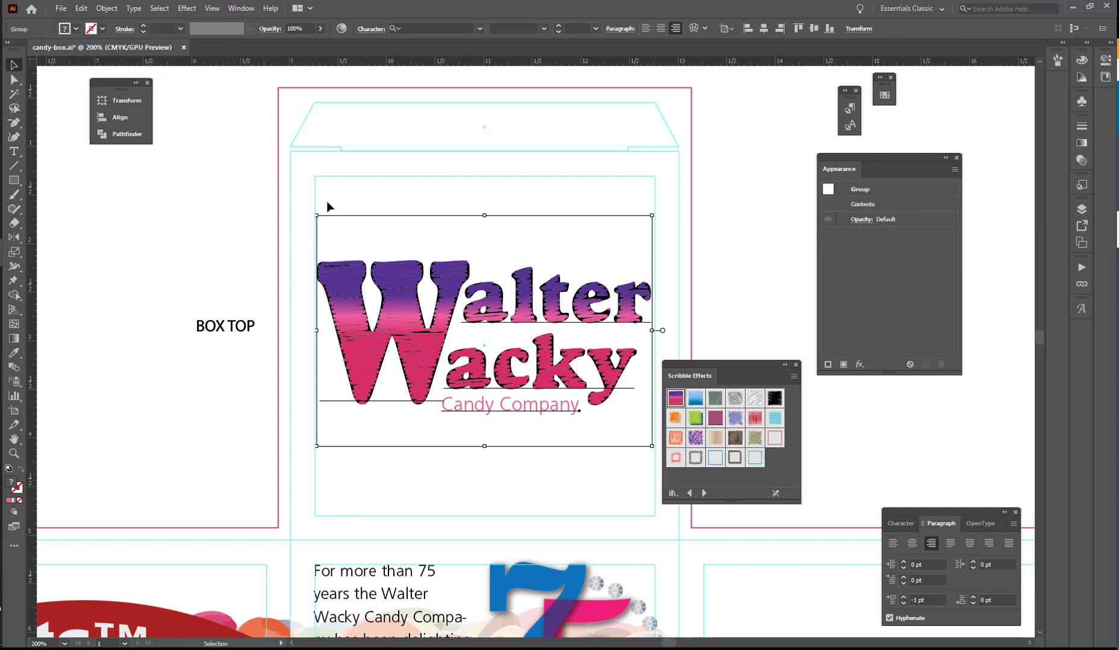
Create a new layer above Box Top named 'Box Bottom'.
scroll(337, 209, "down", 3)
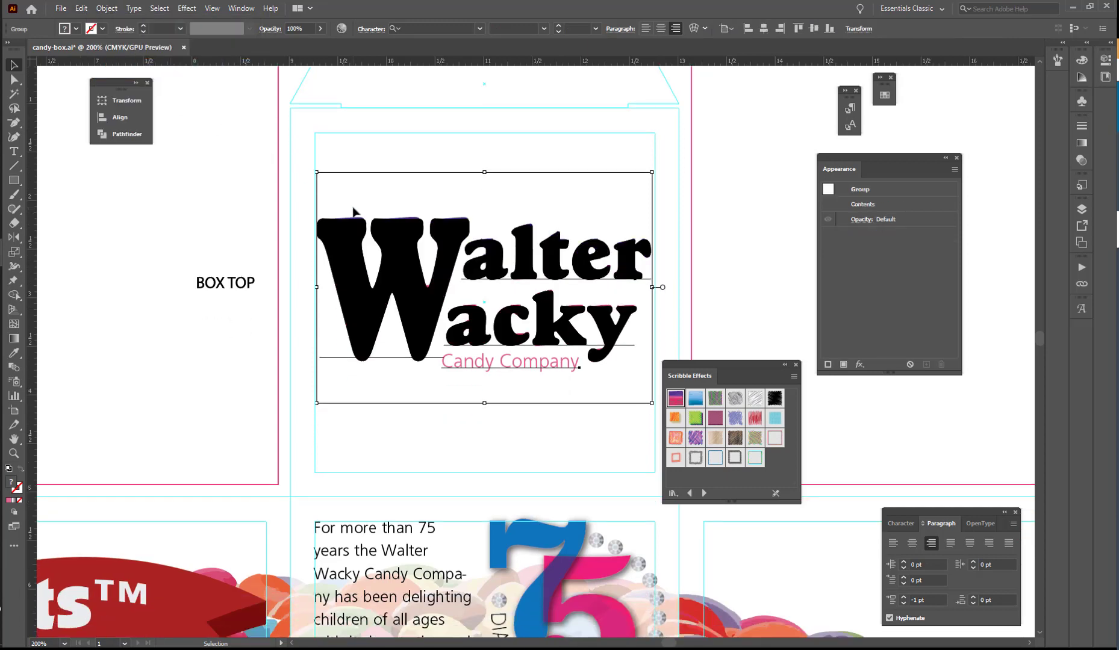
scroll(354, 212, "down", 2)
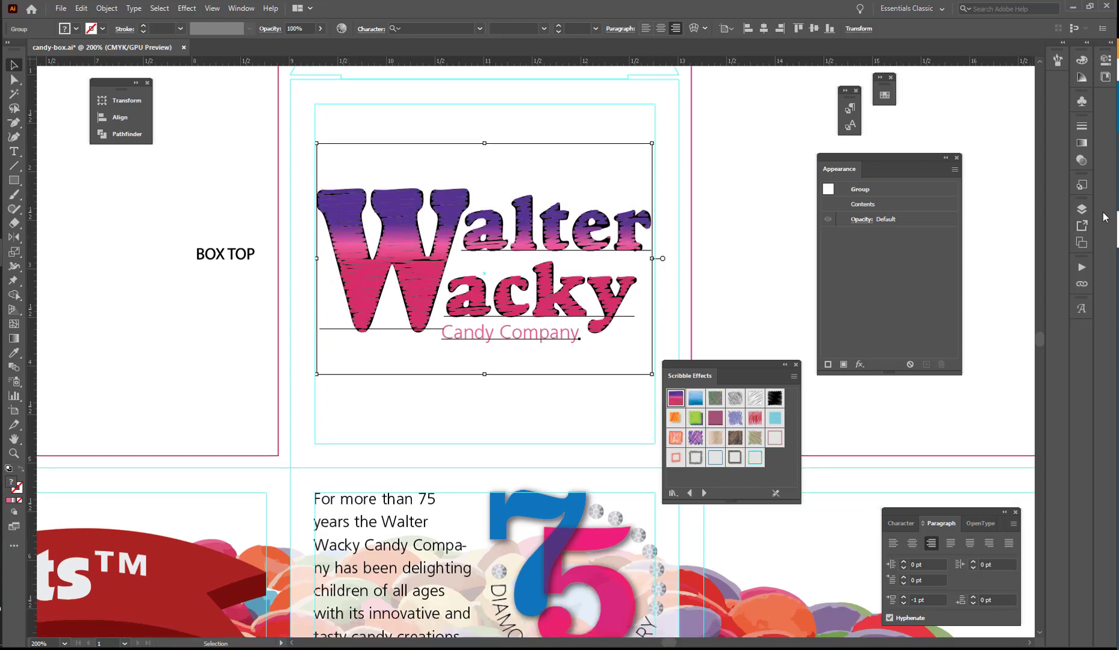
left_click(1081, 209)
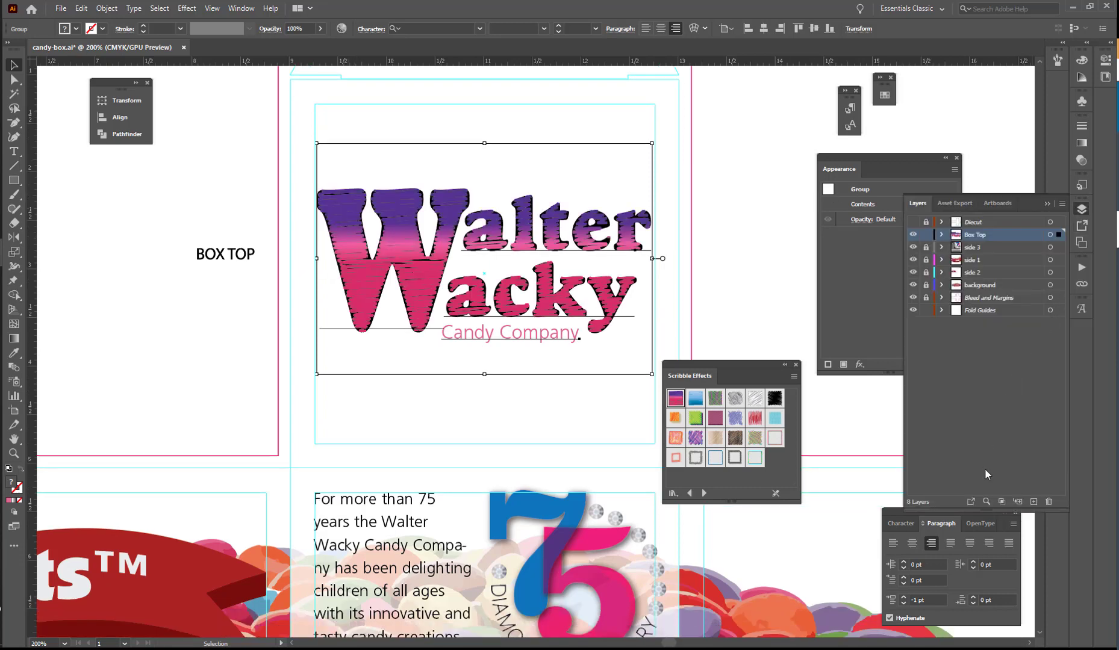
left_click(1033, 501)
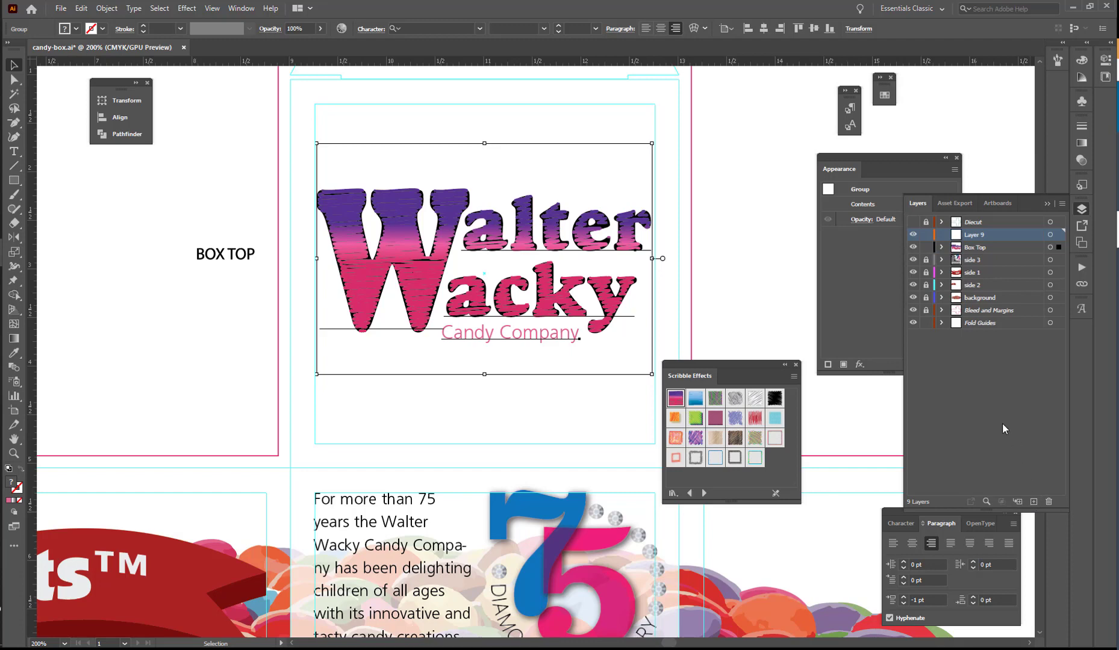
double_click(968, 235)
type("Box Bottom")
key("Return")
Copy the logo group from Box Top onto the Box Bottom layer.
left_click(1058, 248)
left_click_drag(1059, 252, 1059, 241)
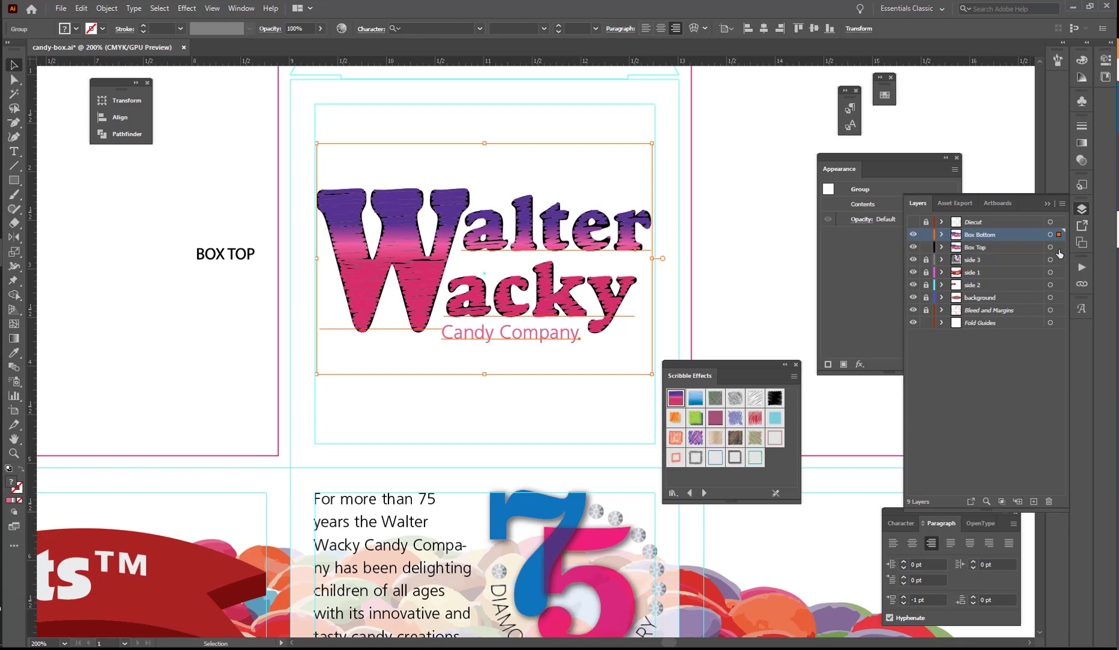
left_click(942, 247)
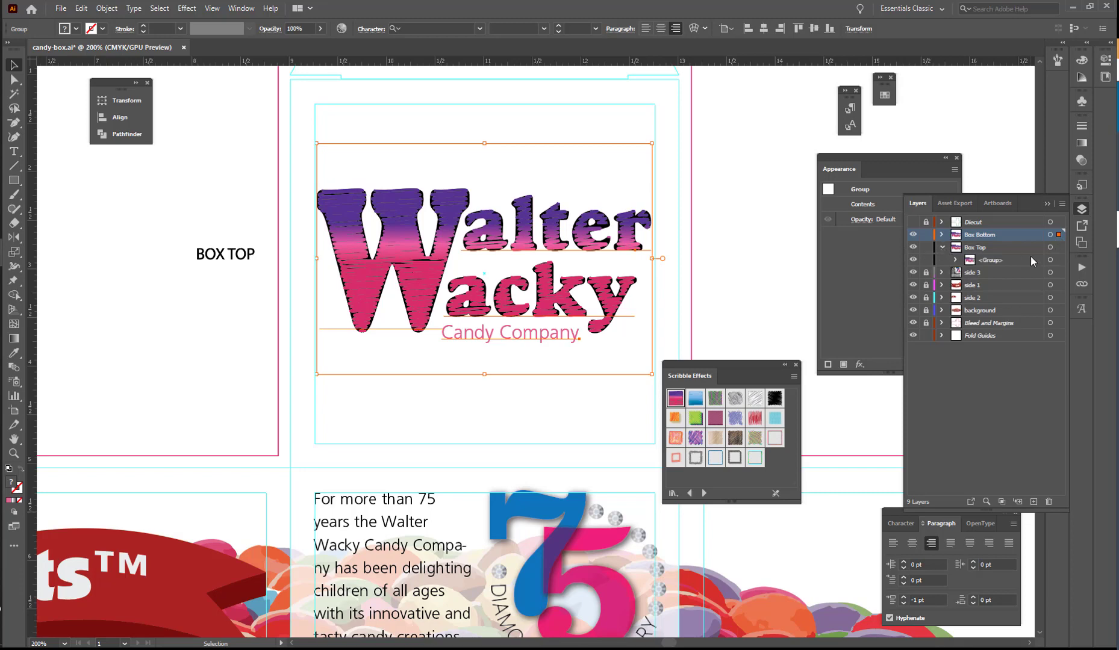
left_click(942, 234)
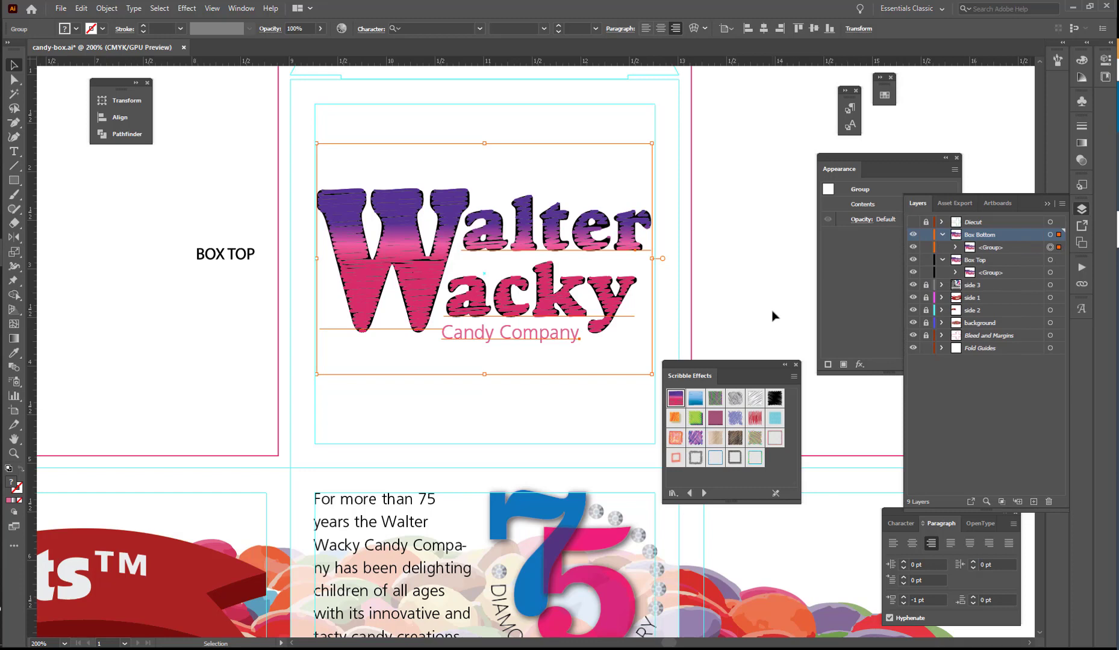
Move the logo copy straight down onto the box bottom panel.
scroll(756, 290, "down", 2)
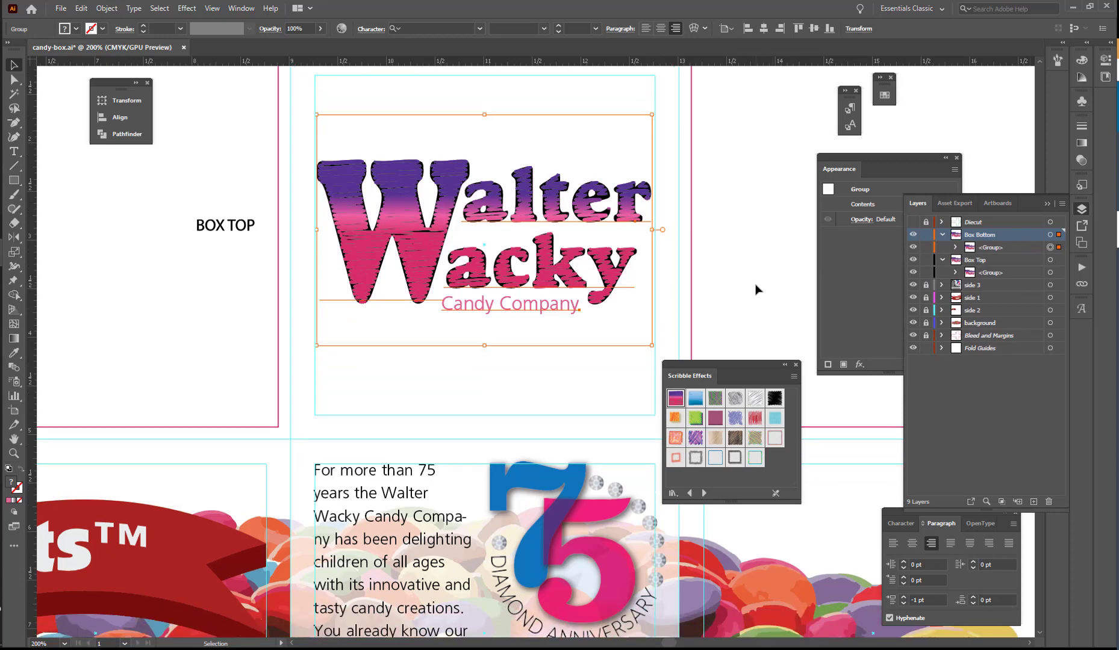
left_click(627, 263, "alt")
left_click(542, 346, "alt")
left_click(547, 363, "alt")
key("v")
left_click_drag(629, 308, 634, 211)
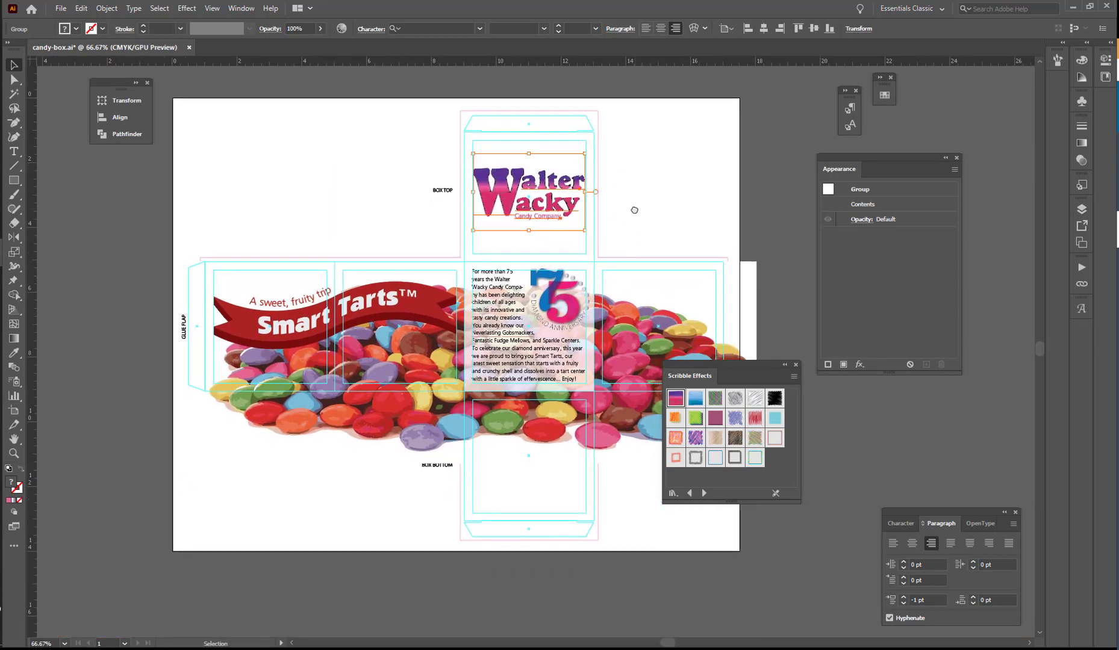
key("ctrl+z")
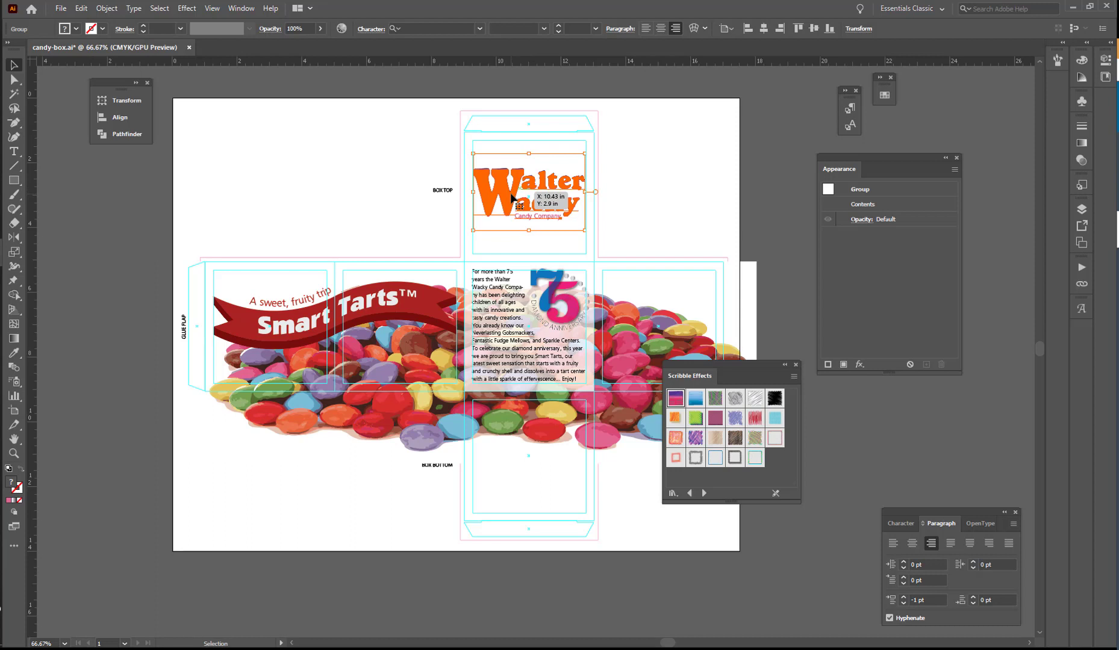
left_click_drag(511, 198, 502, 467)
left_click_drag(501, 462, 501, 462)
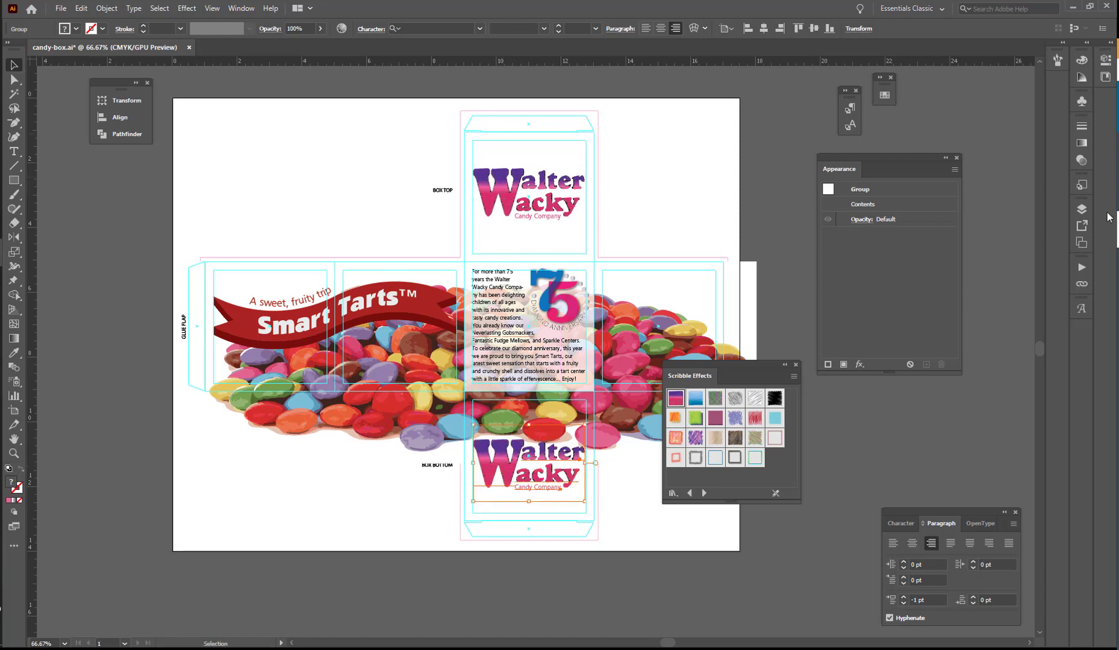
Lock the Box Top layer and save the candy box file.
left_click(1082, 209)
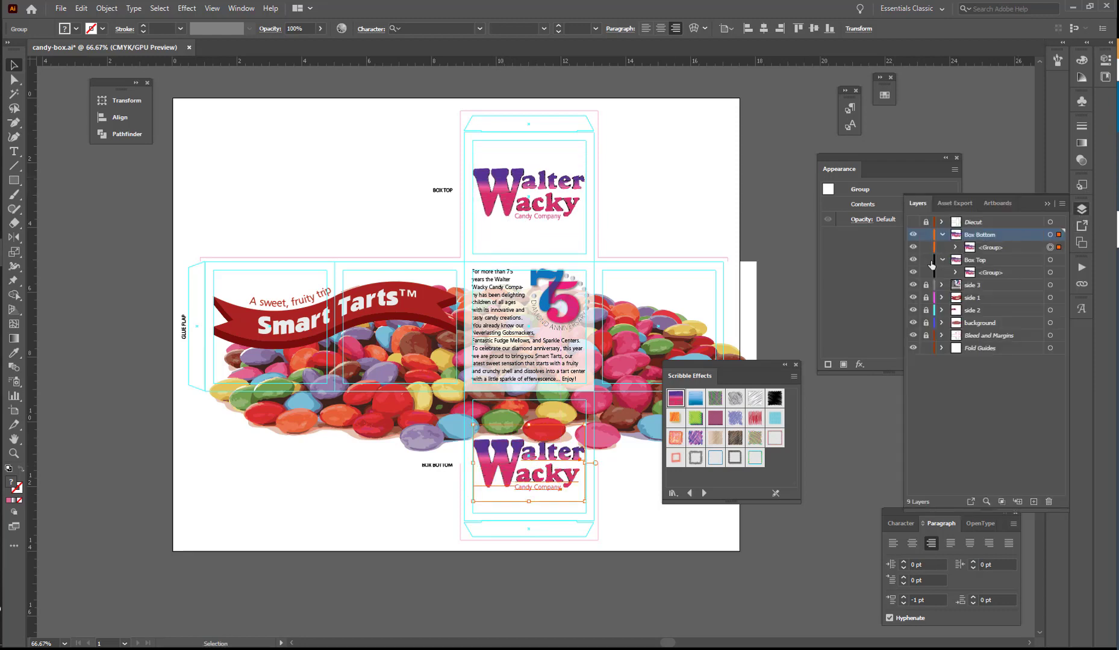
left_click(927, 260)
key("ctrl+s")
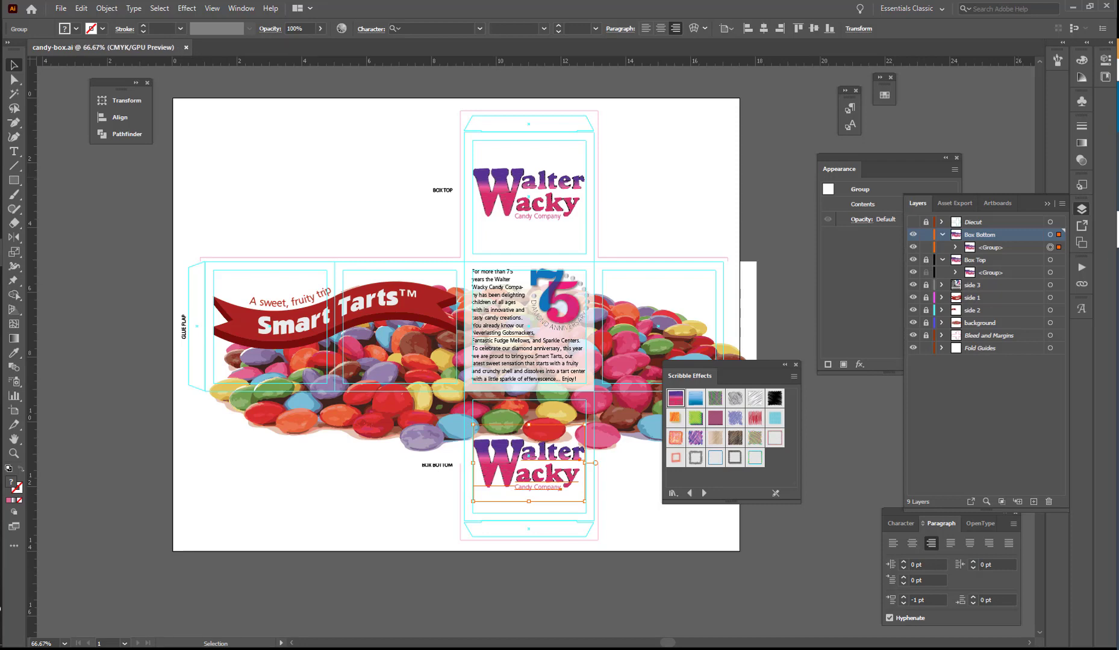